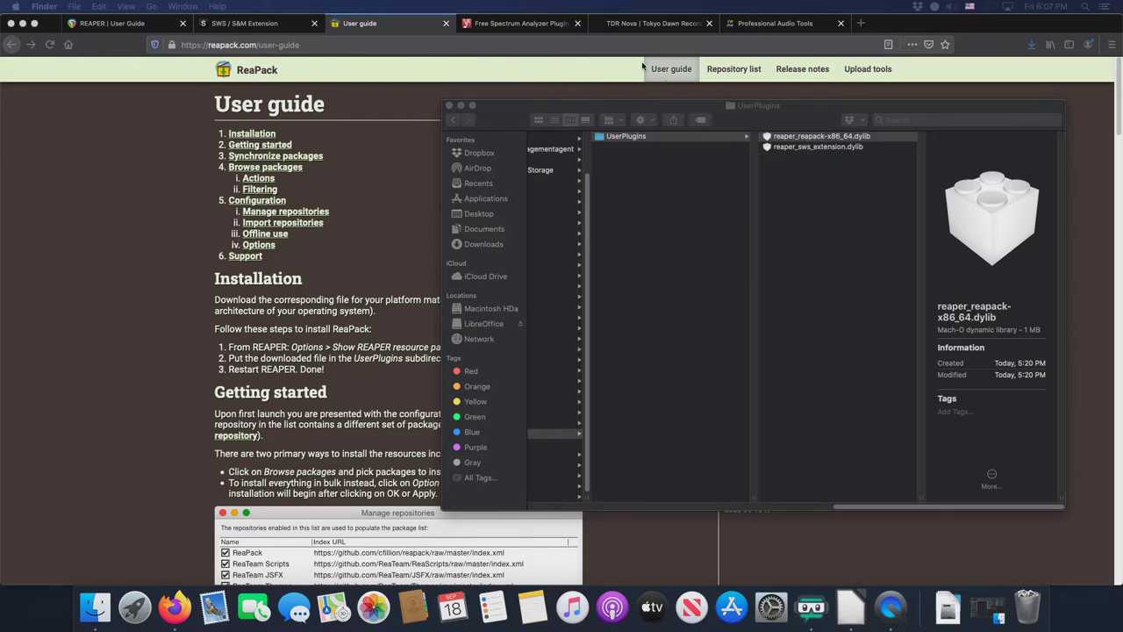
Switch to the Voxengo SPAN page and highlight its 'fast Fourier transform' spectrum analyzer description
left_click(511, 24)
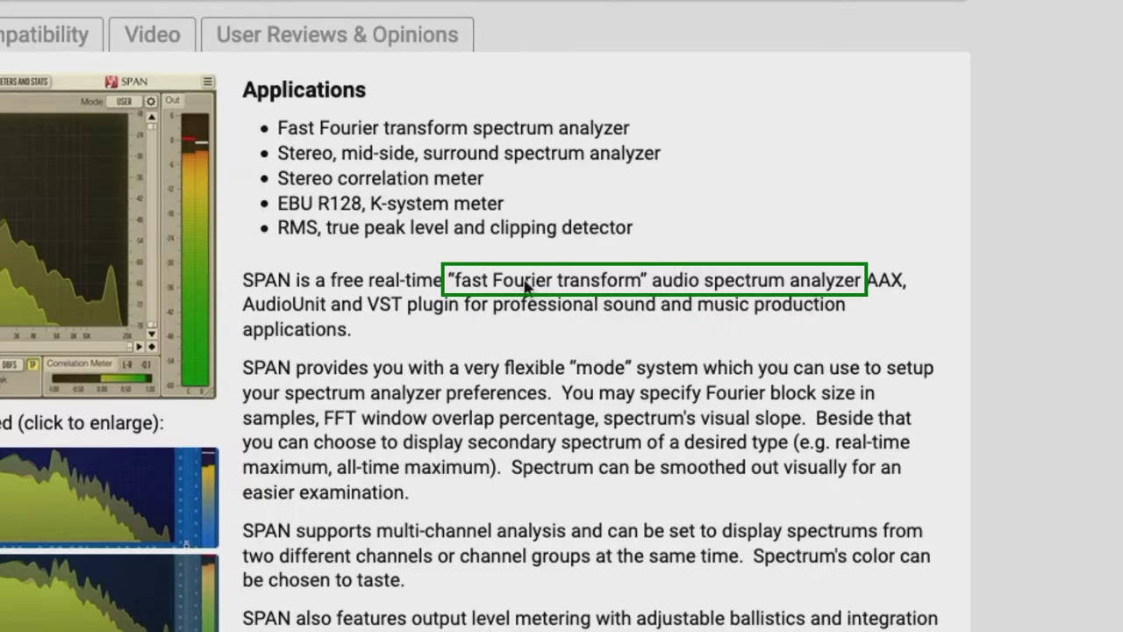
left_click_drag(449, 281, 811, 281)
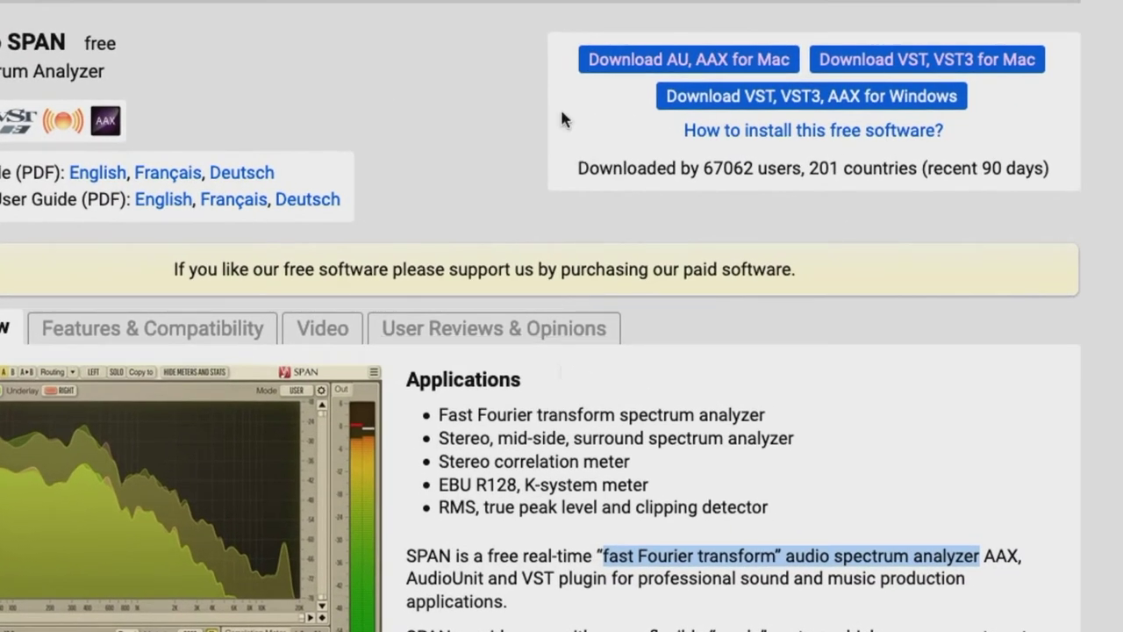
Save the SPAN AU/AAX installer for Mac into Downloads
left_click(690, 68)
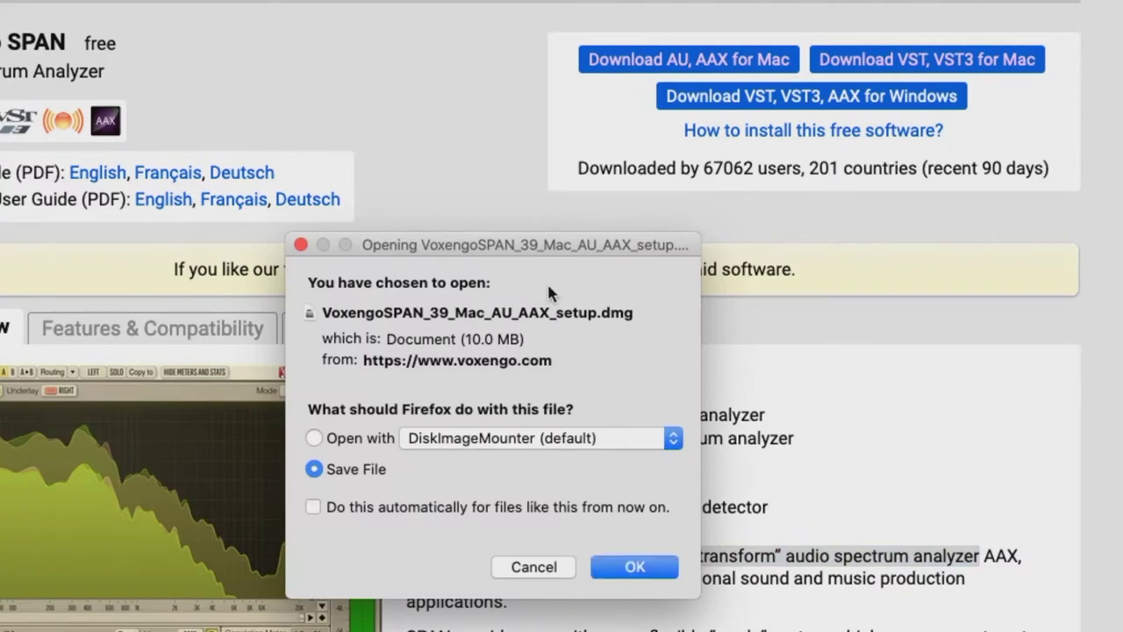
left_click(646, 570)
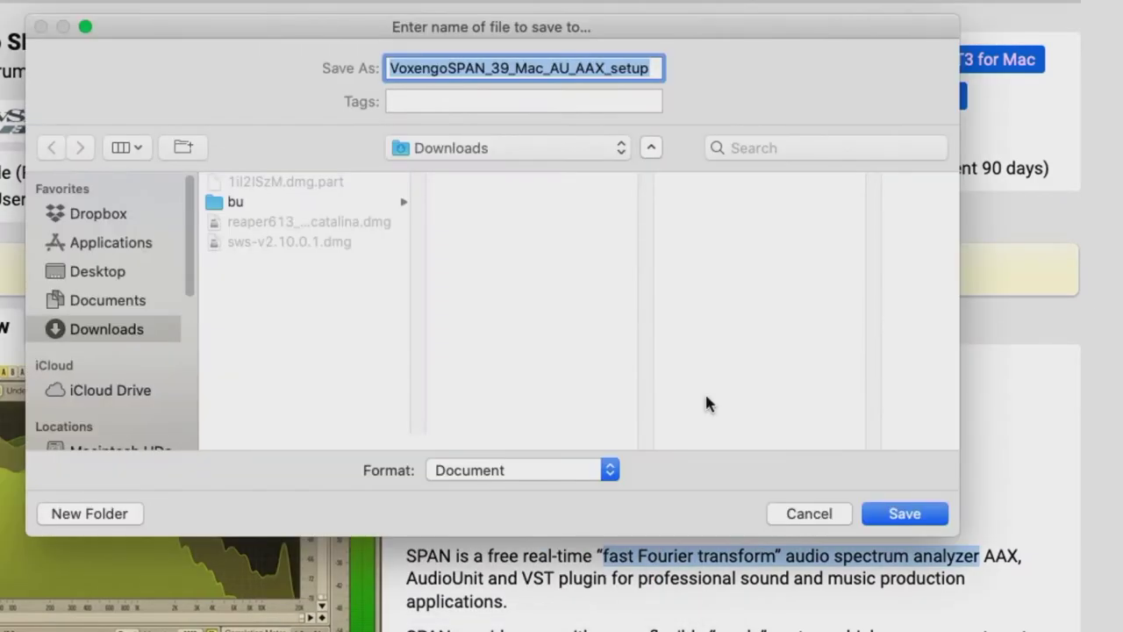
left_click(905, 512)
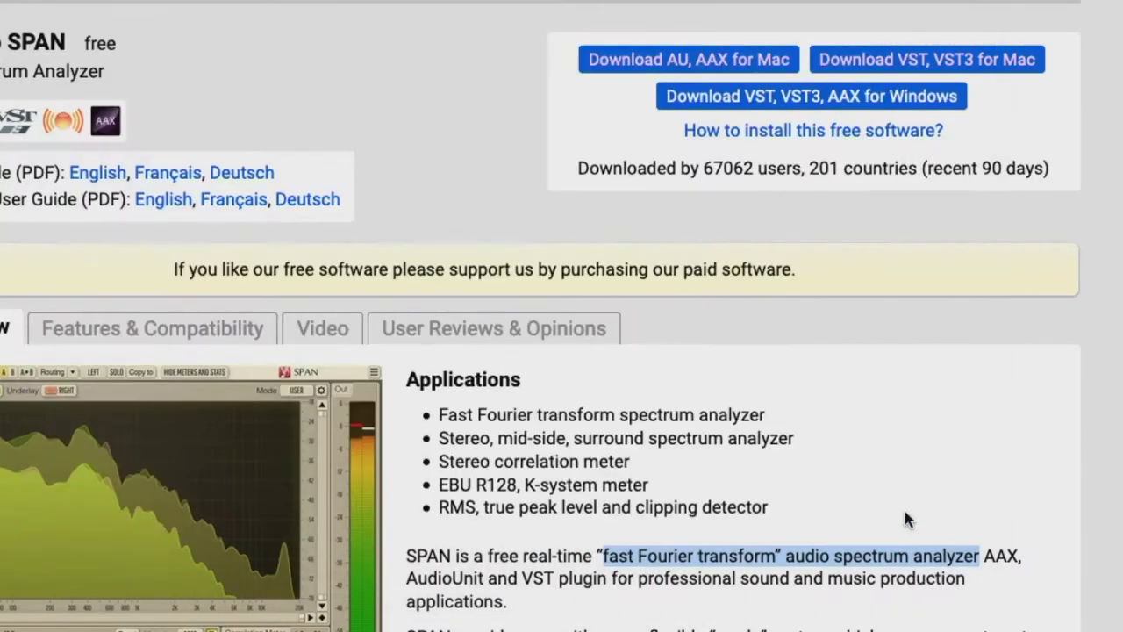
Save the SPAN VST/VST3 installer for Mac into Downloads
left_click(886, 61)
left_click(630, 564)
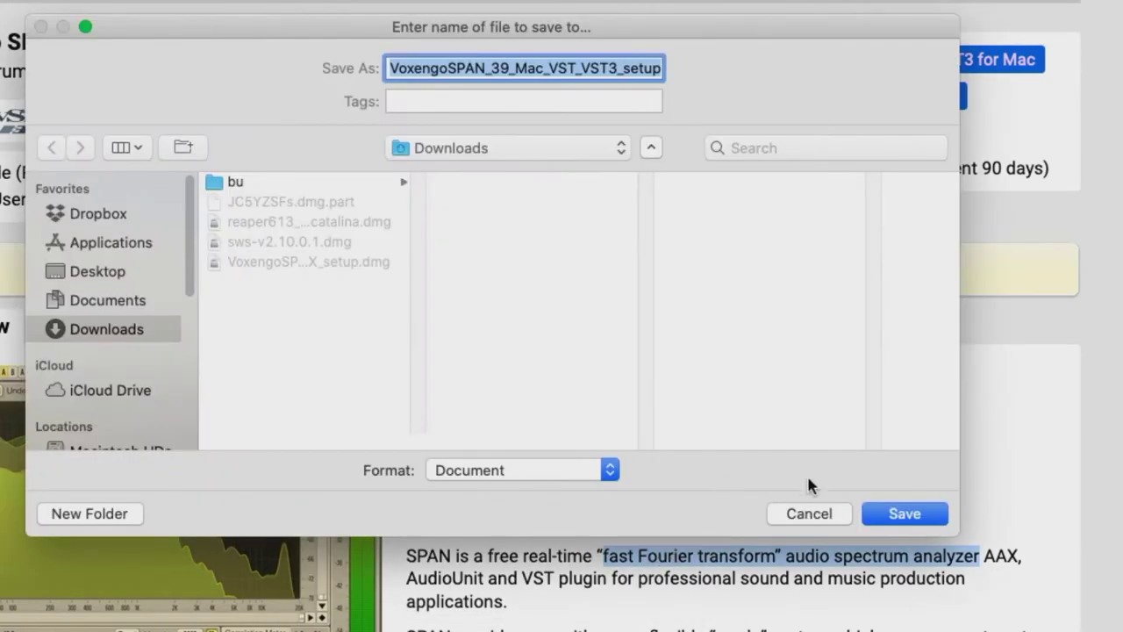
left_click(903, 512)
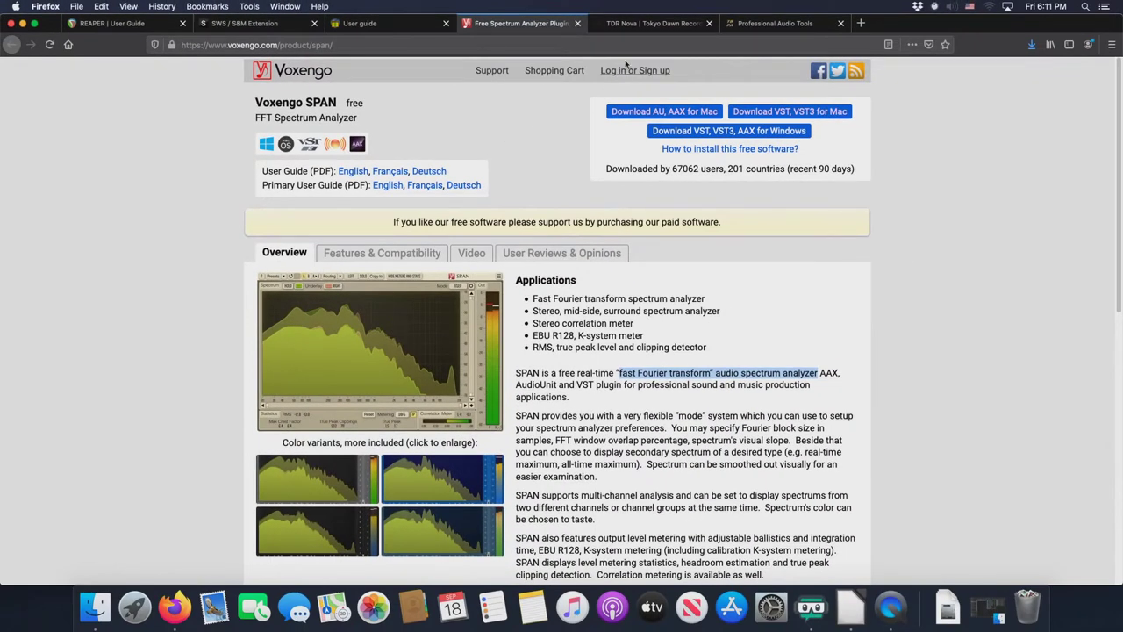
Switch to the Tokyo Dawn Records TDR Nova tab and scroll down the page
left_click(648, 24)
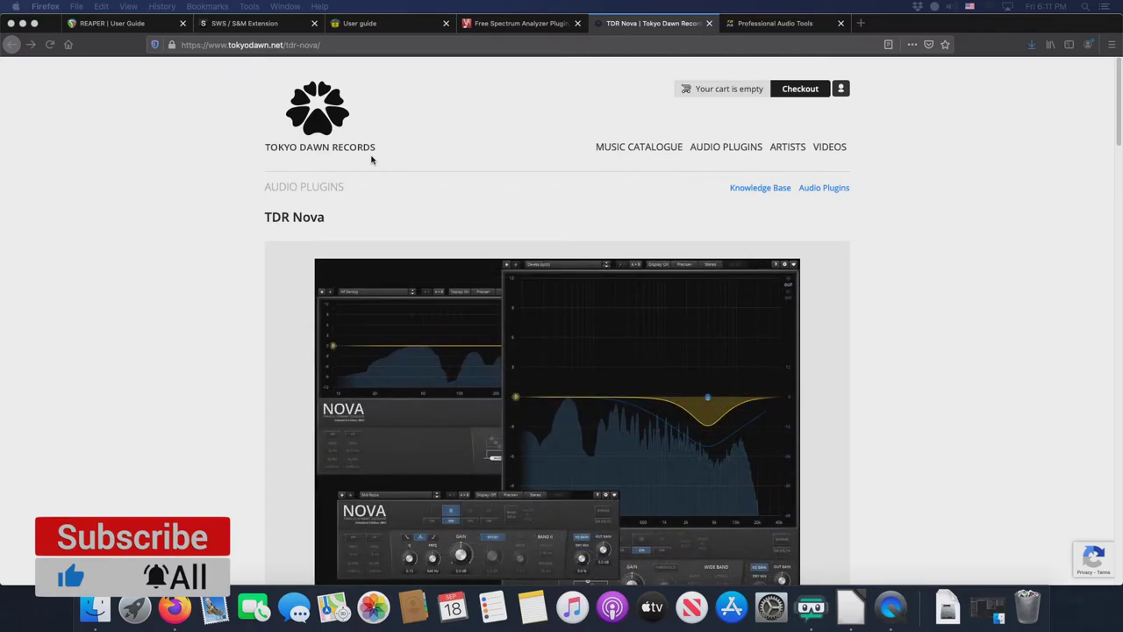
scroll(232, 312, "down", 2)
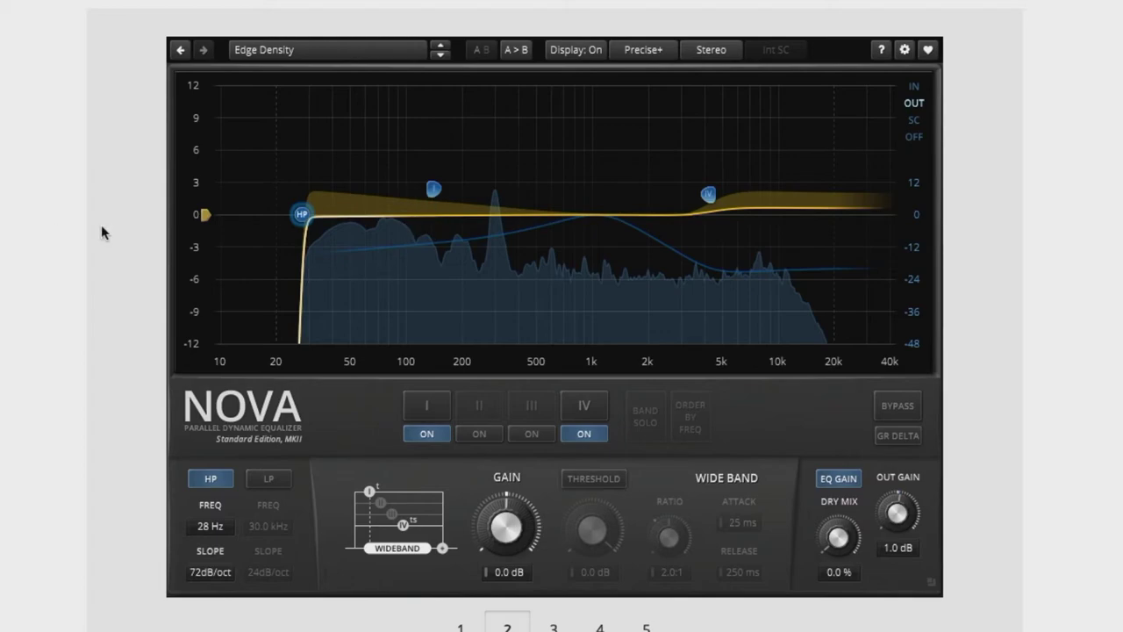
Accept the licence and save the TDR Nova Mac package (TDR Nova.dmg) into Downloads
scroll(32, 281, "up", 1)
scroll(32, 351, "down", 4)
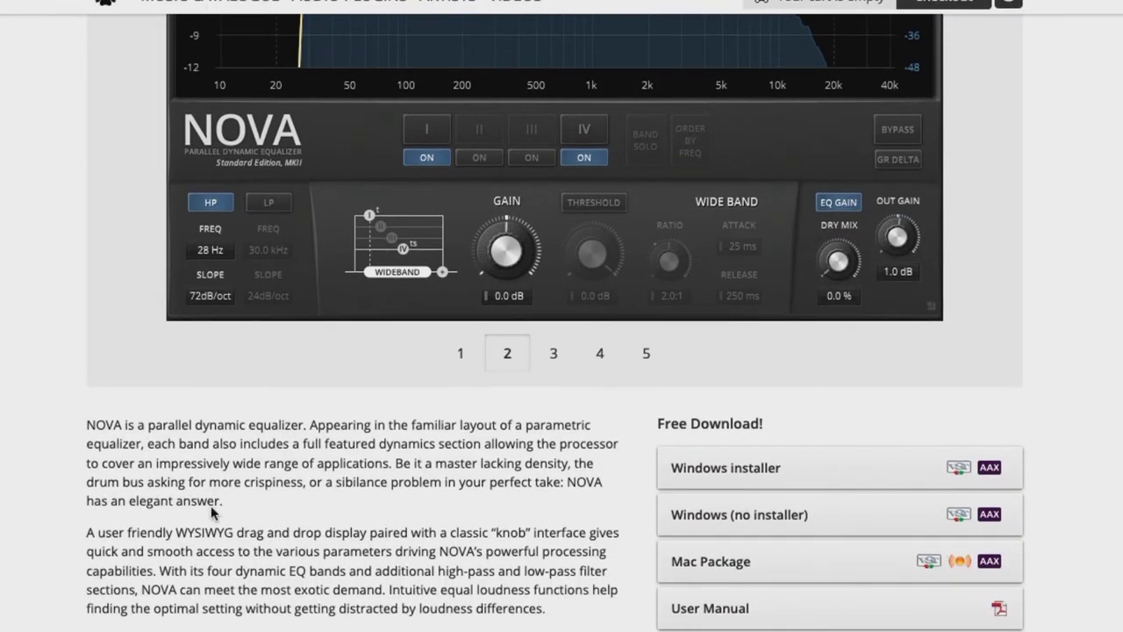
left_click(707, 566)
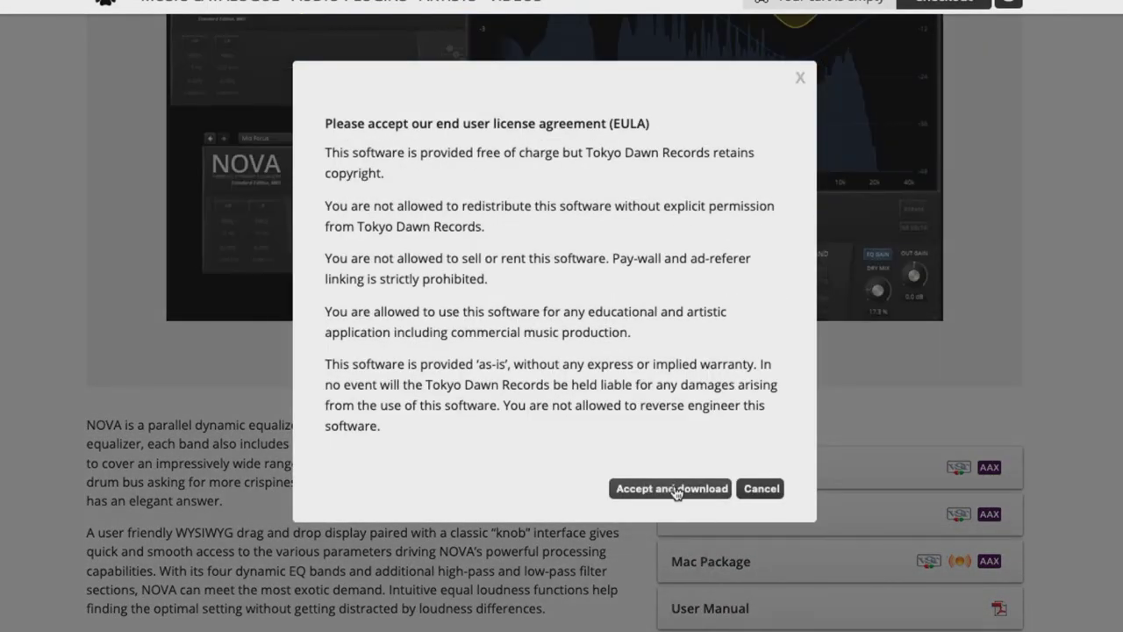
left_click(672, 489)
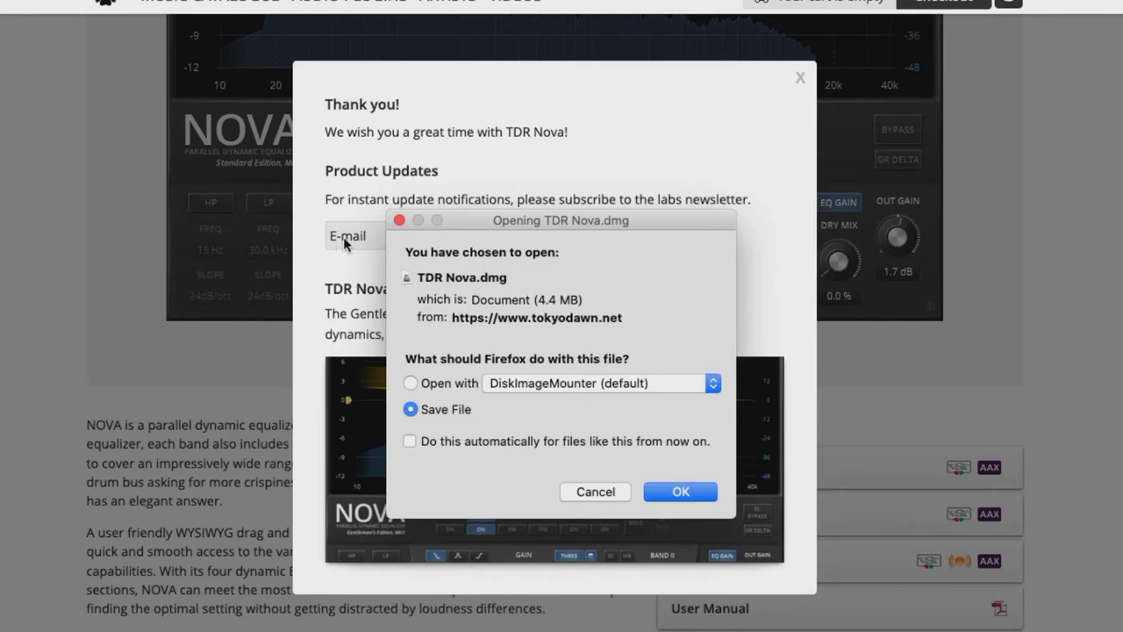
left_click(682, 493)
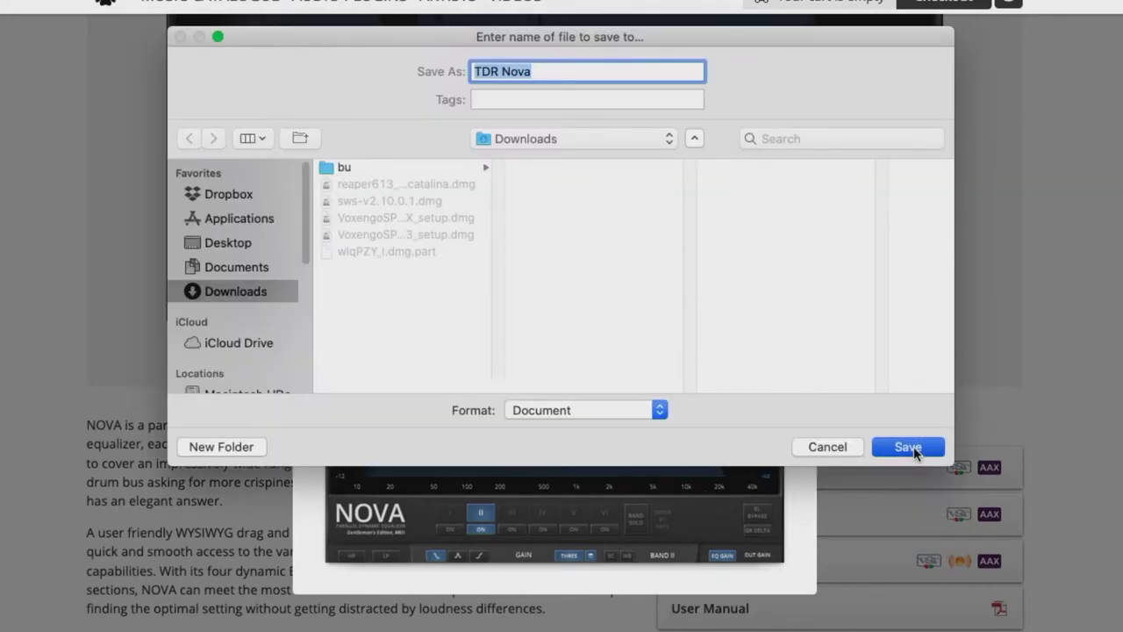
left_click(909, 447)
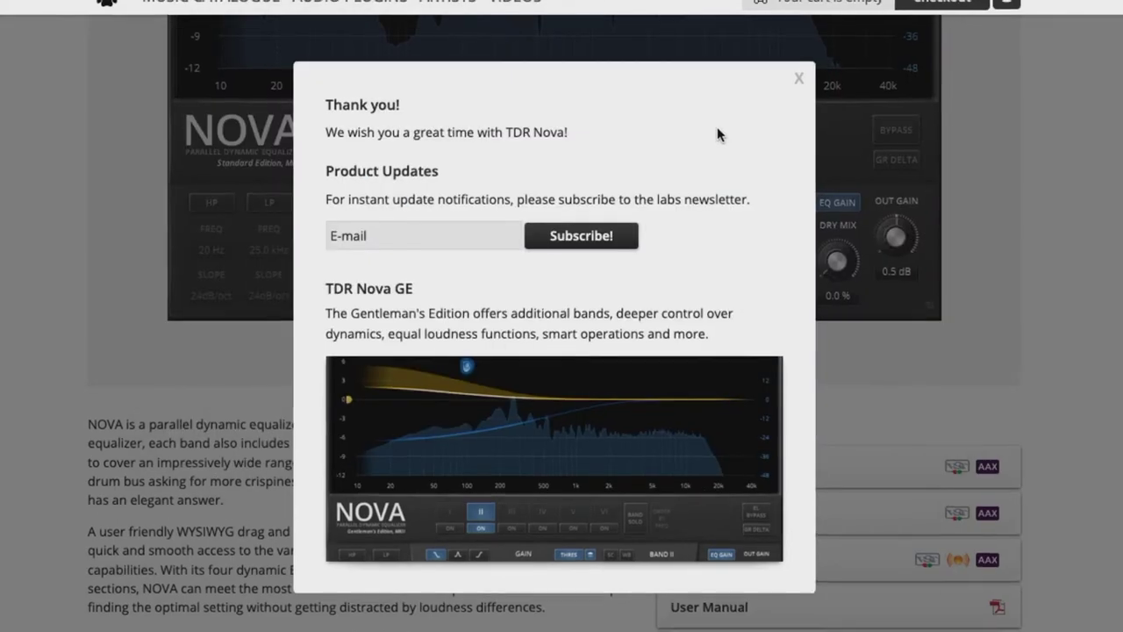
key("Escape")
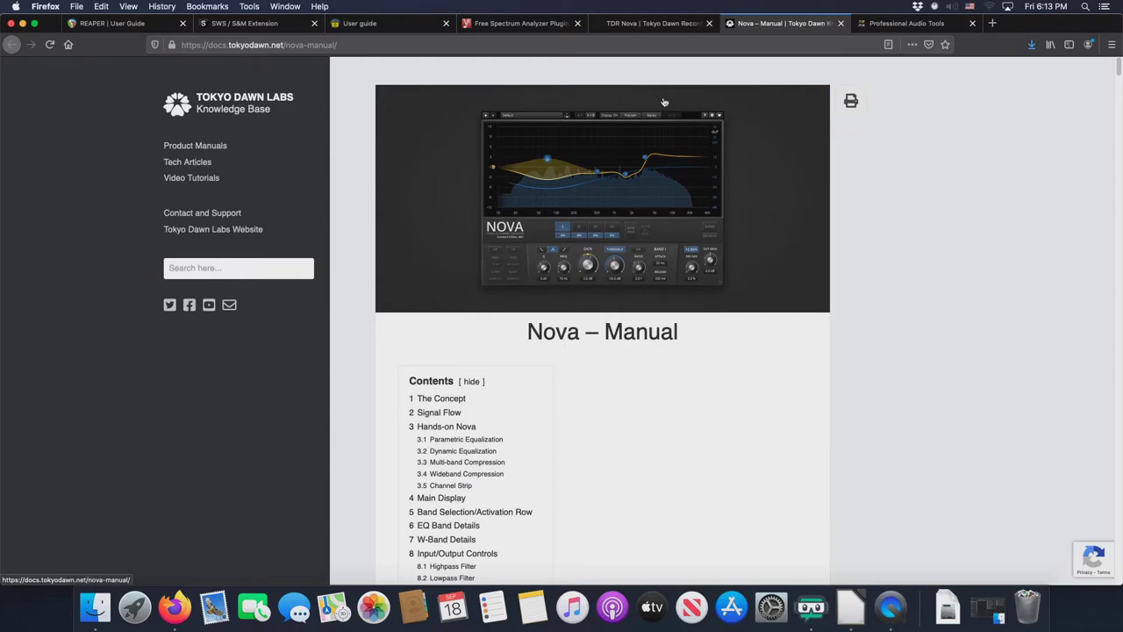
Switch to the TBProAudio dpMeter 4 product tab with Ctrl+Tab
key("ctrl+Tab")
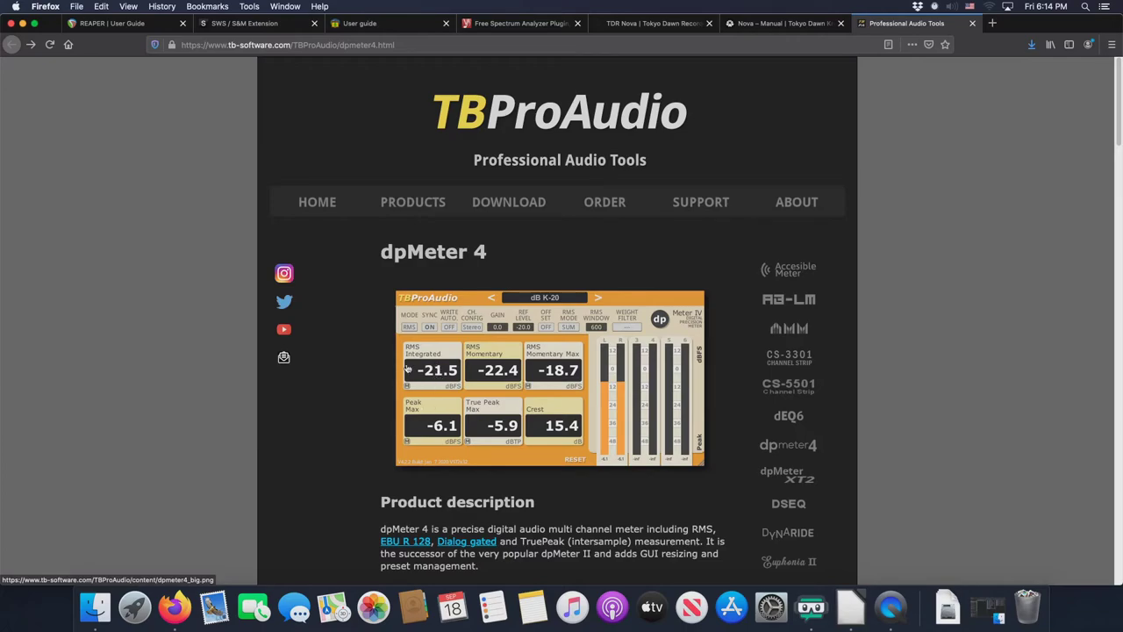
Save the dpMeter 4 OSX installer zip into Downloads
left_click(506, 206)
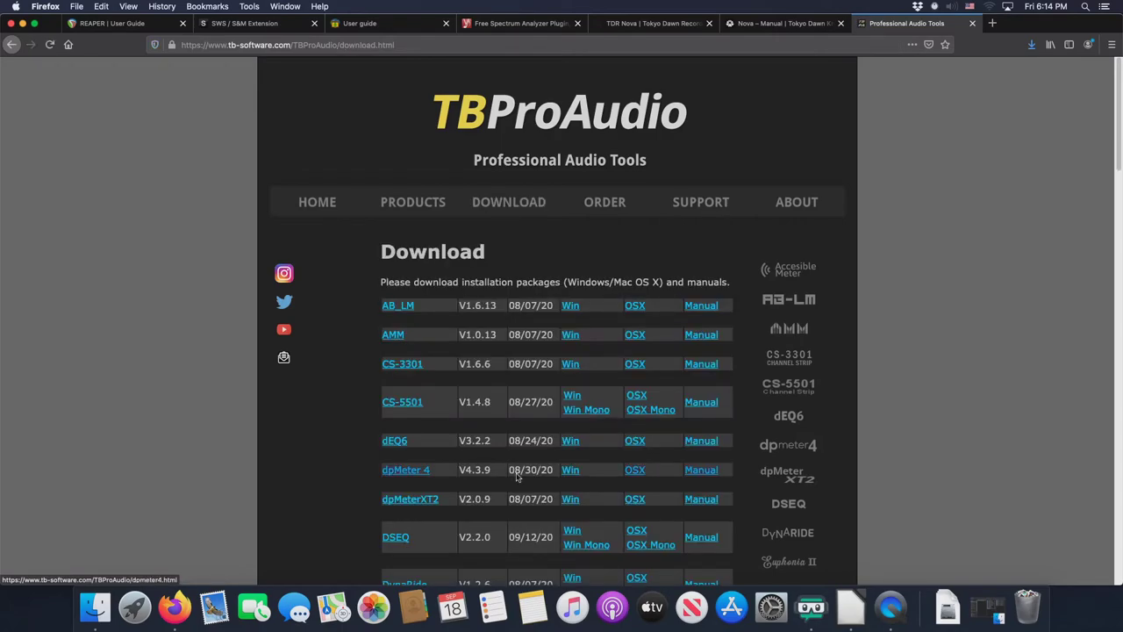
left_click(635, 470)
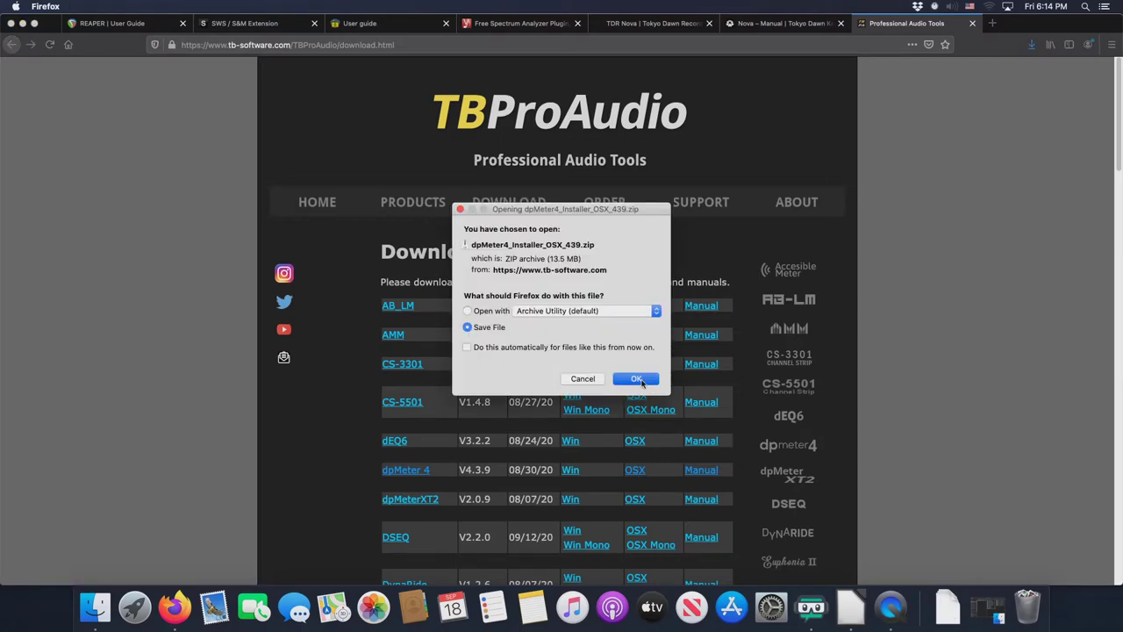
left_click(637, 379)
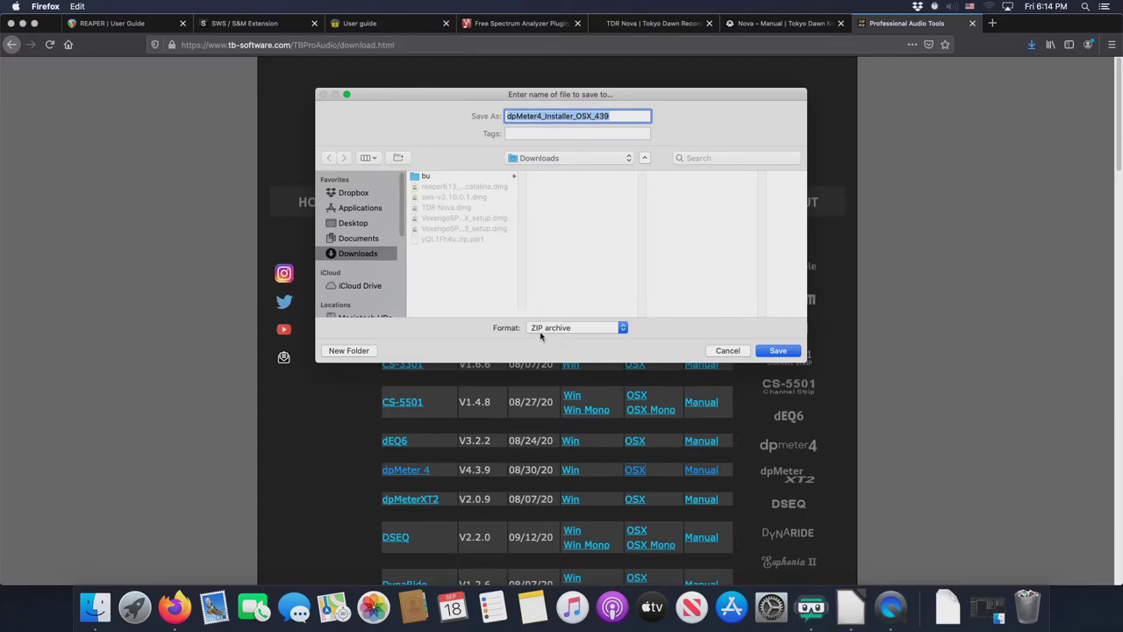
left_click(775, 354)
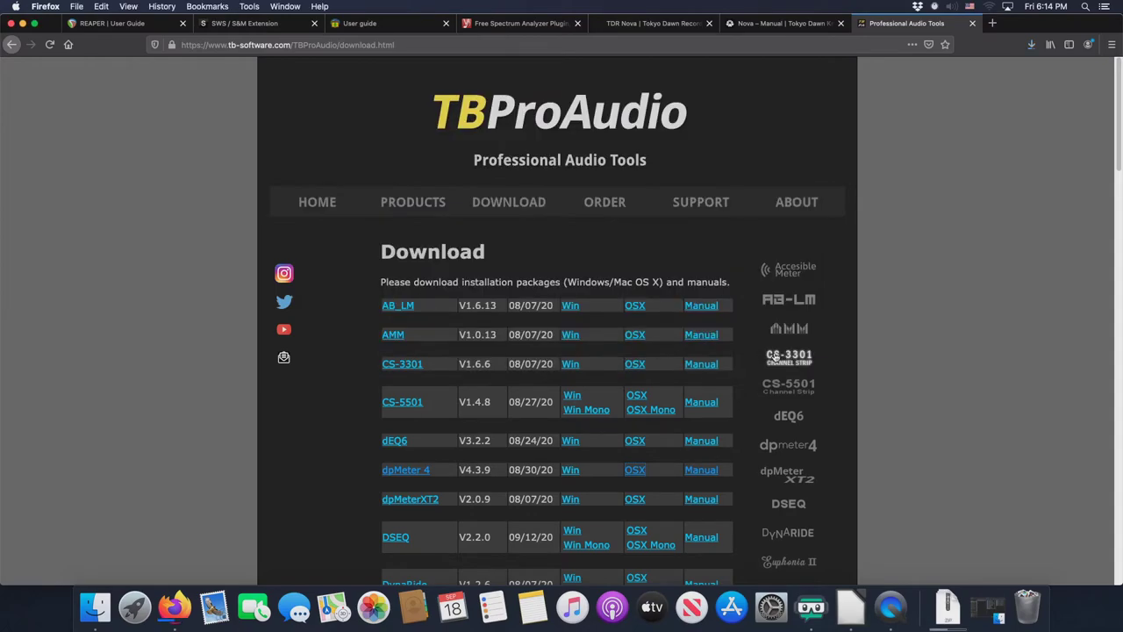
Save the dpMeter 4 PDF manual into Downloads using Save Link As
right_click(704, 476)
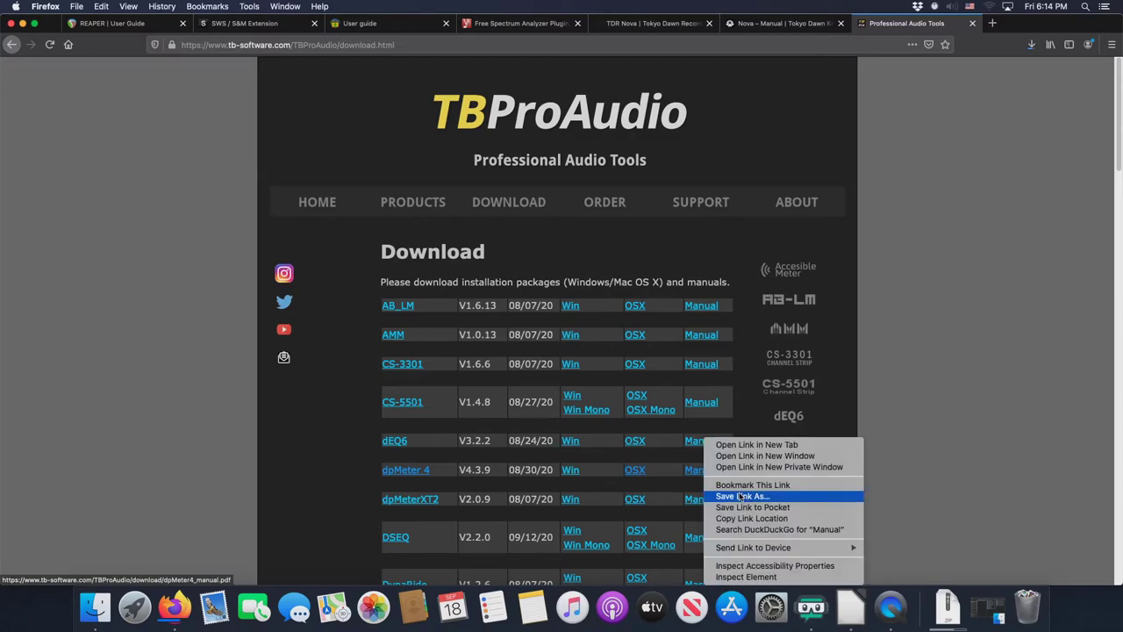
left_click(169, 319)
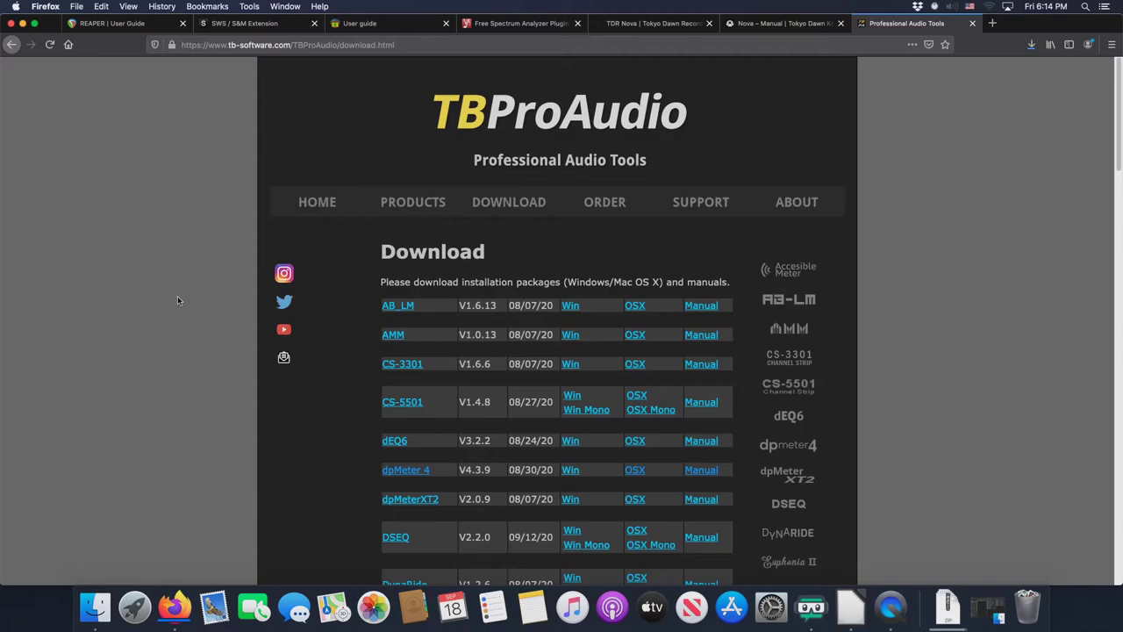
left_click(713, 474)
Minimize Firefox and mount the Voxengo SPAN 3.9 AU_AAX disk image from Downloads
left_click(23, 24)
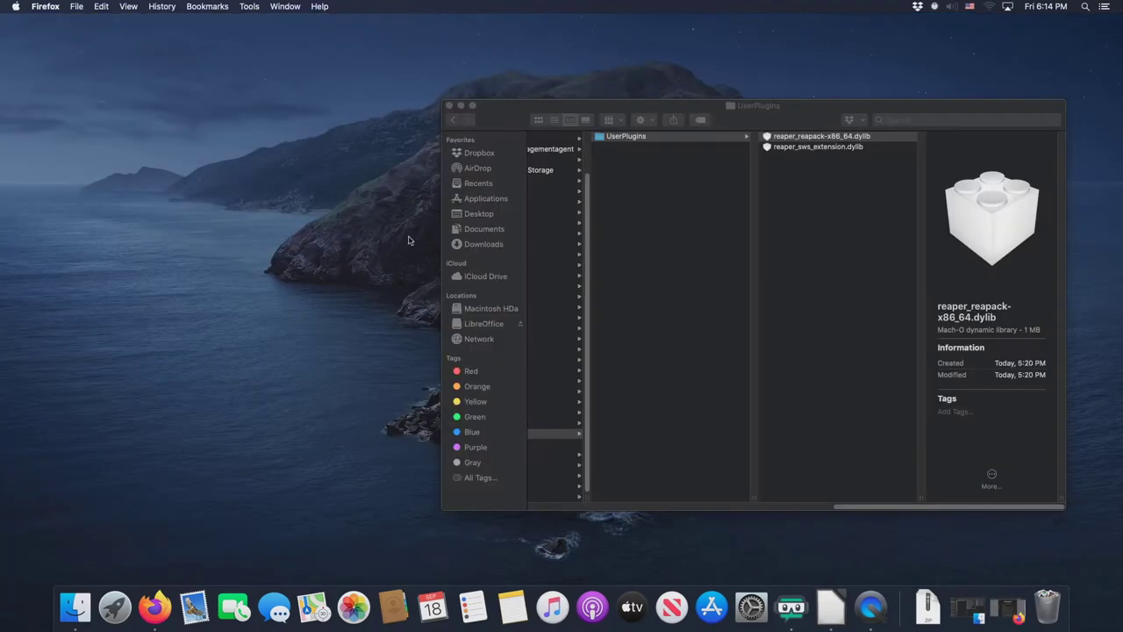
left_click(930, 618)
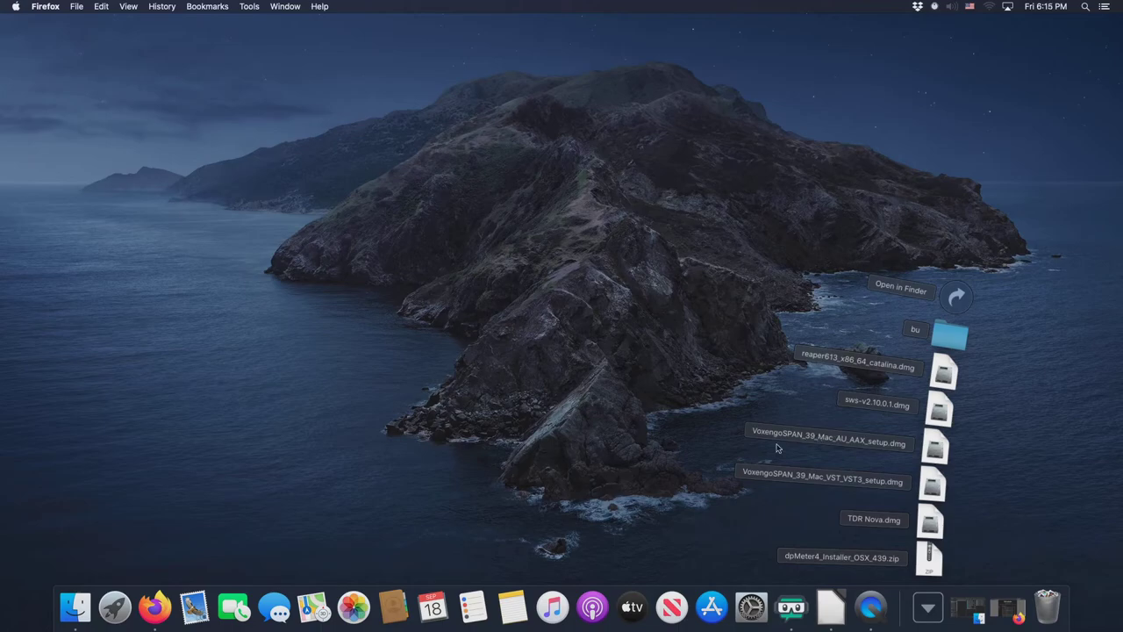
left_click(947, 449)
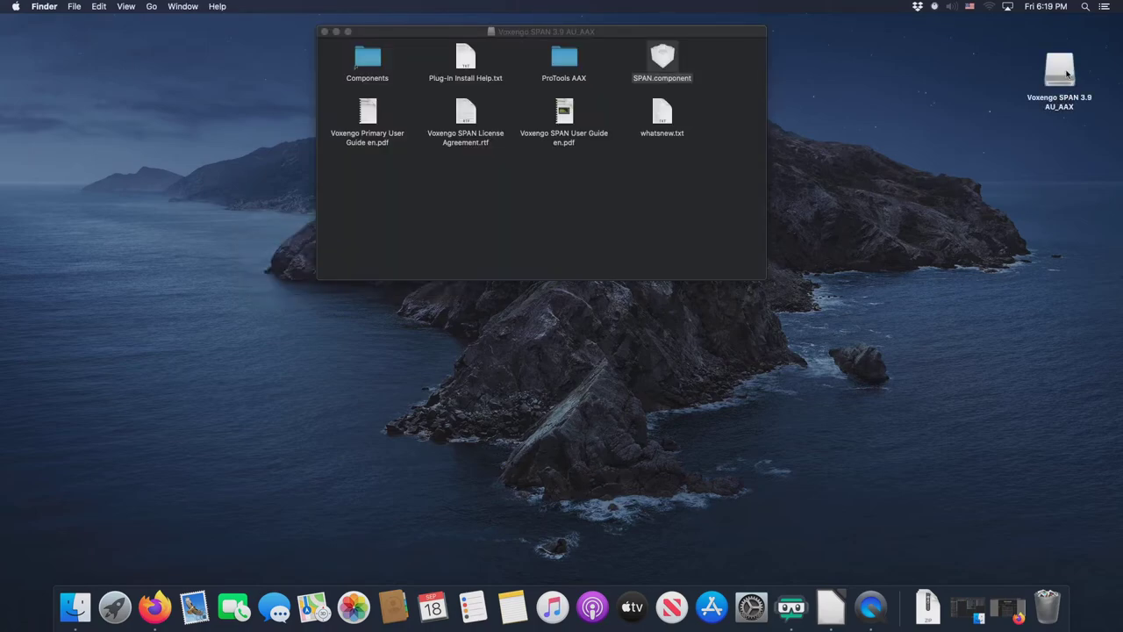
left_click(1067, 74)
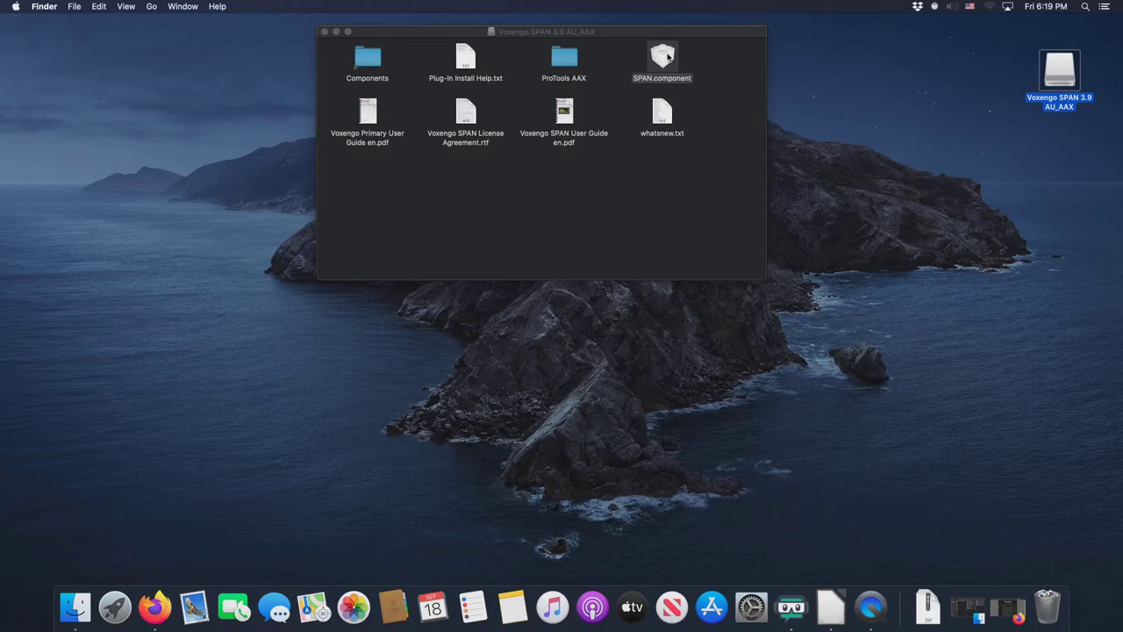
Open the disk's Components folder in its own window and select SPAN.component
left_click_drag(667, 58, 369, 63)
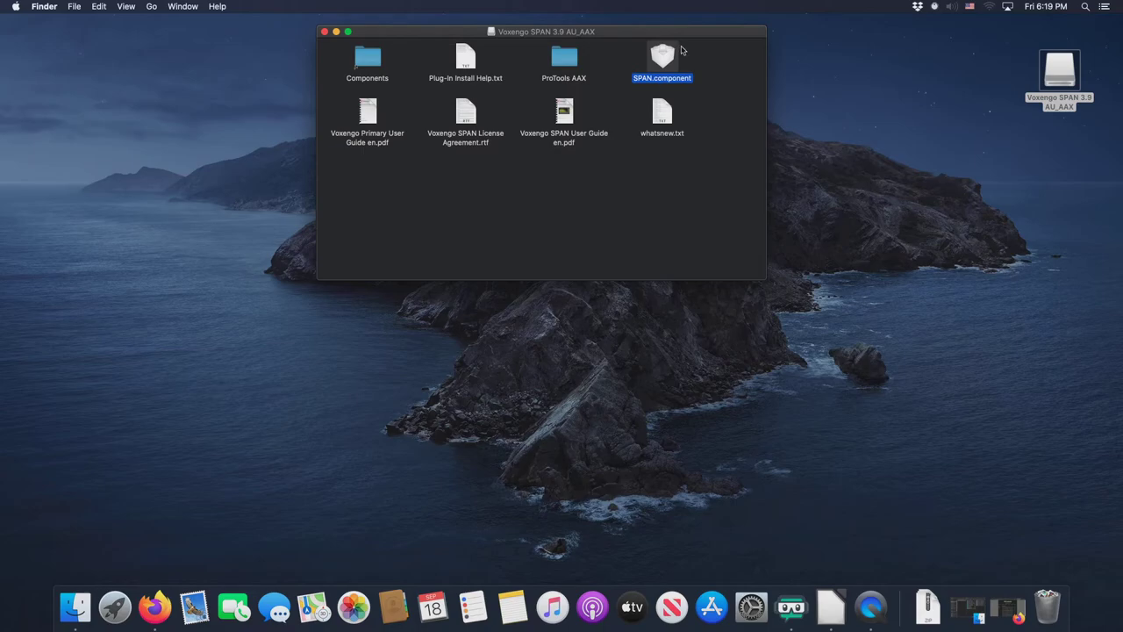
double_click(366, 61)
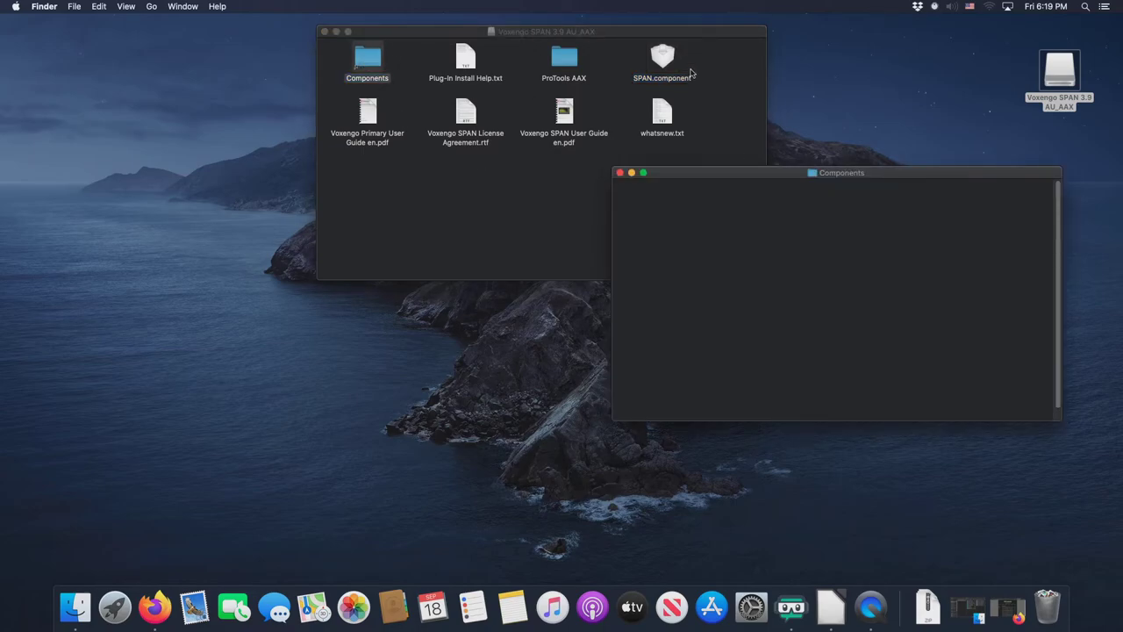
left_click(671, 59)
Drag SPAN.component into Components and approve it with the administrator password
left_click_drag(671, 60, 710, 235)
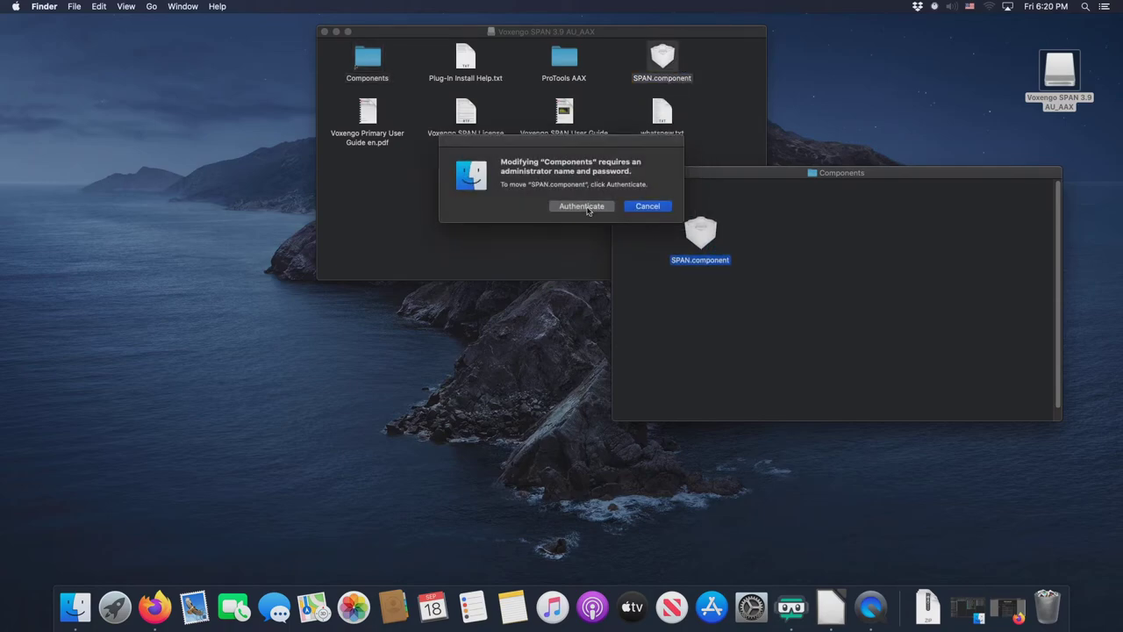
left_click(588, 207)
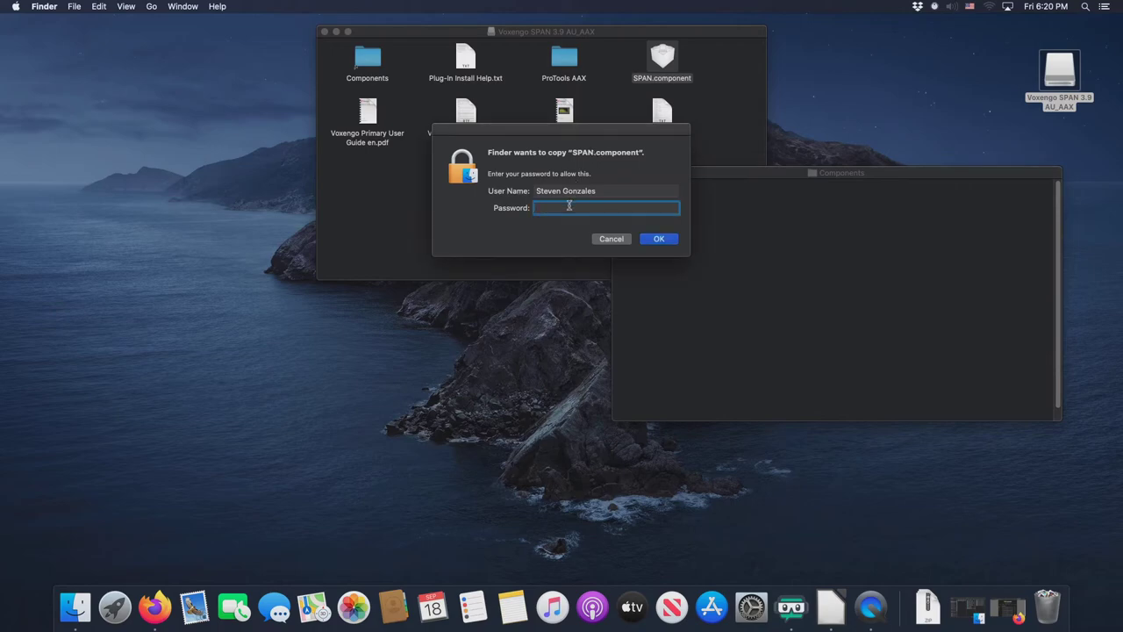
type("••••••••••")
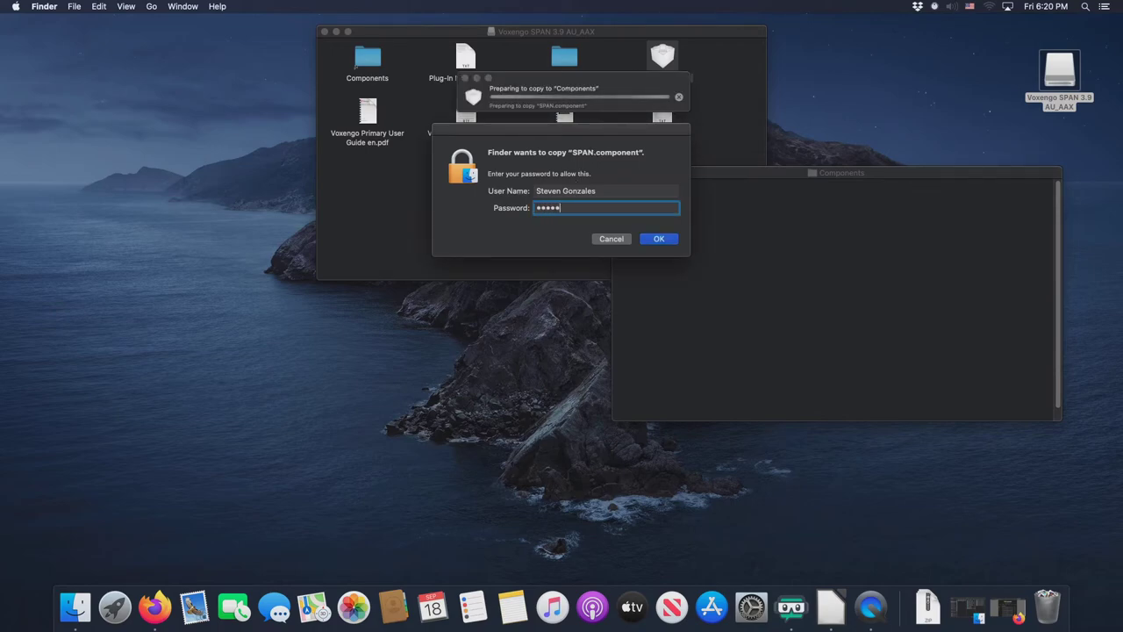
type("•••••••")
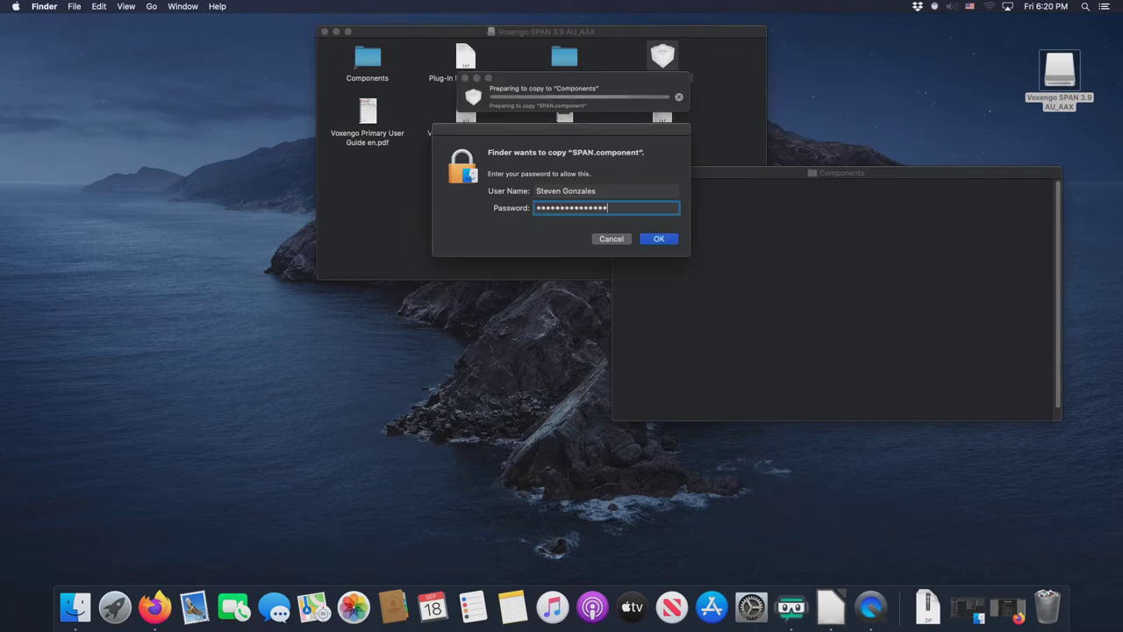
key("Return")
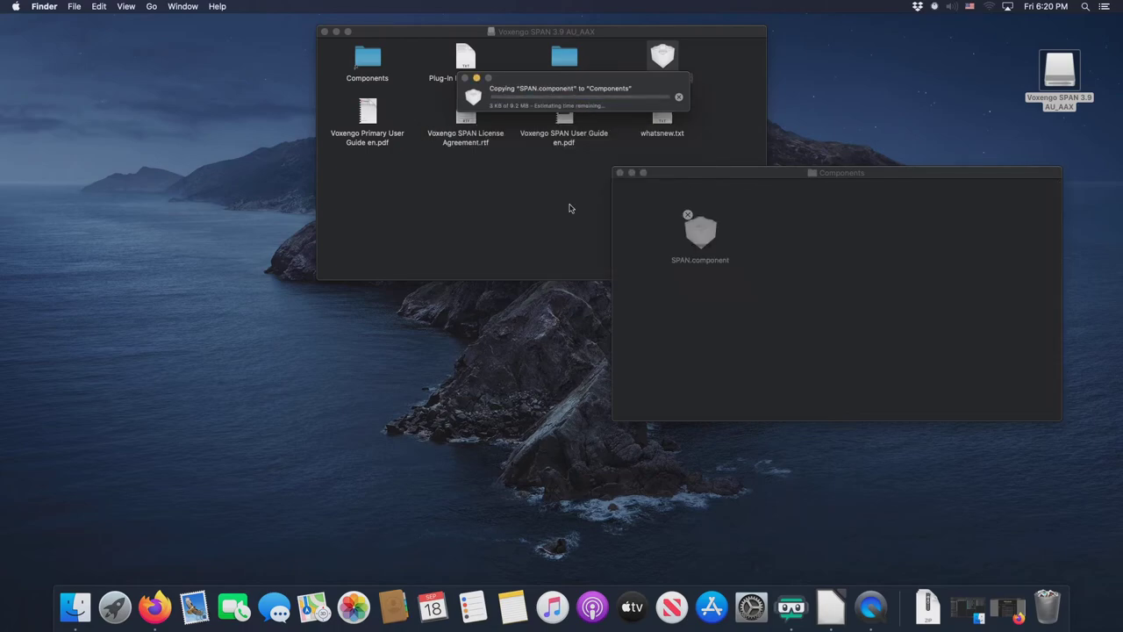
Eject the SPAN AU_AAX disk and mount the SPAN VST_VST3 disk image
right_click(1073, 76)
left_click(956, 95)
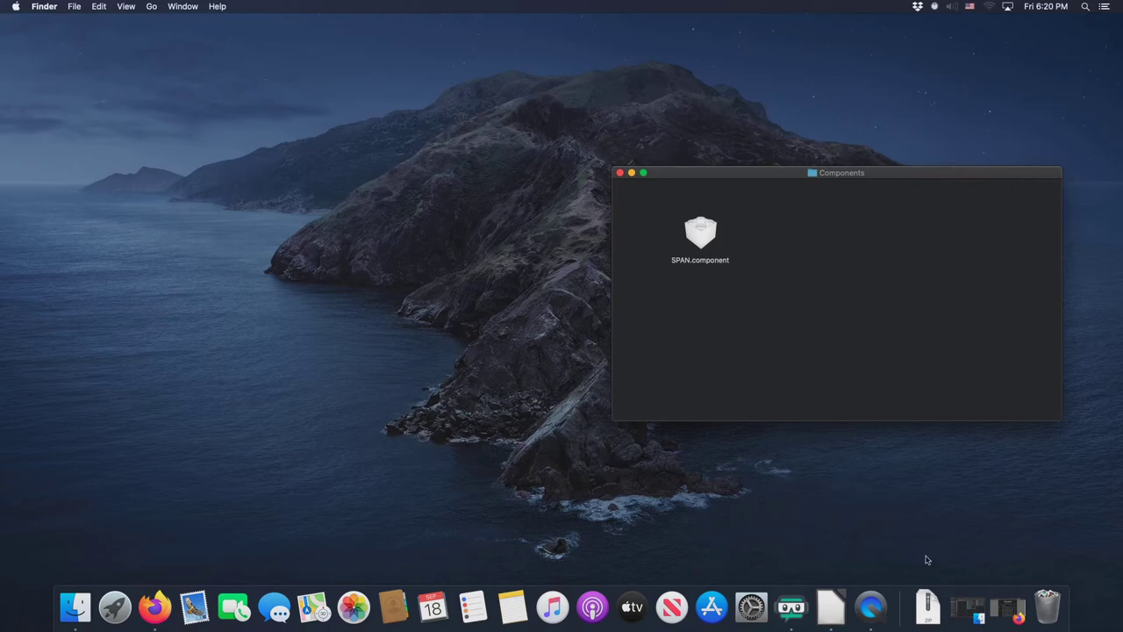
left_click(928, 607)
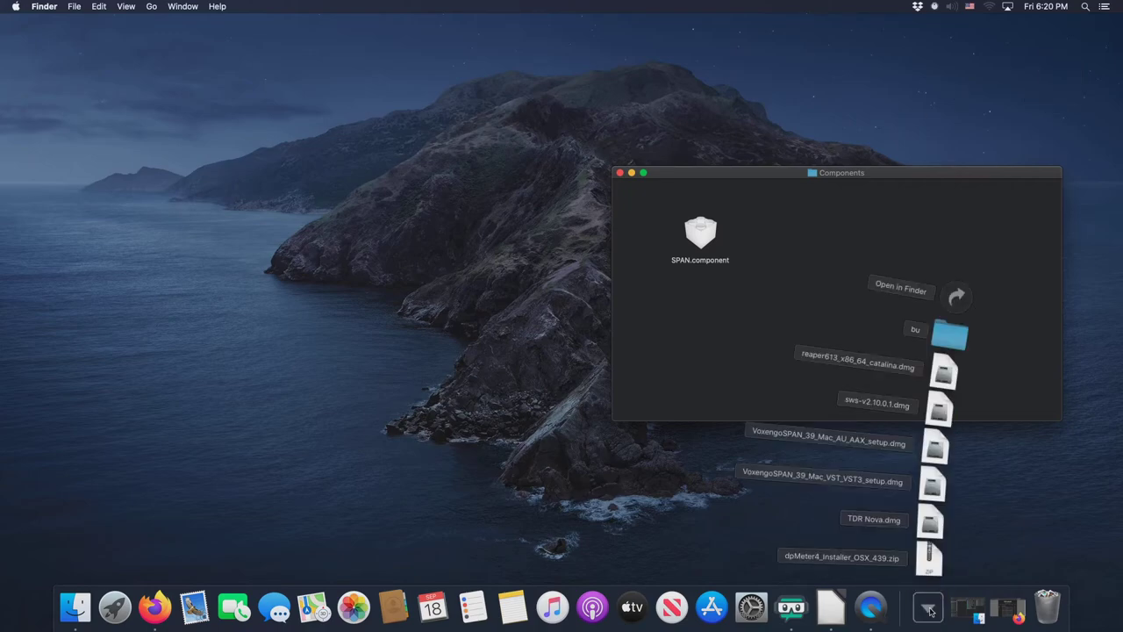
left_click(933, 485)
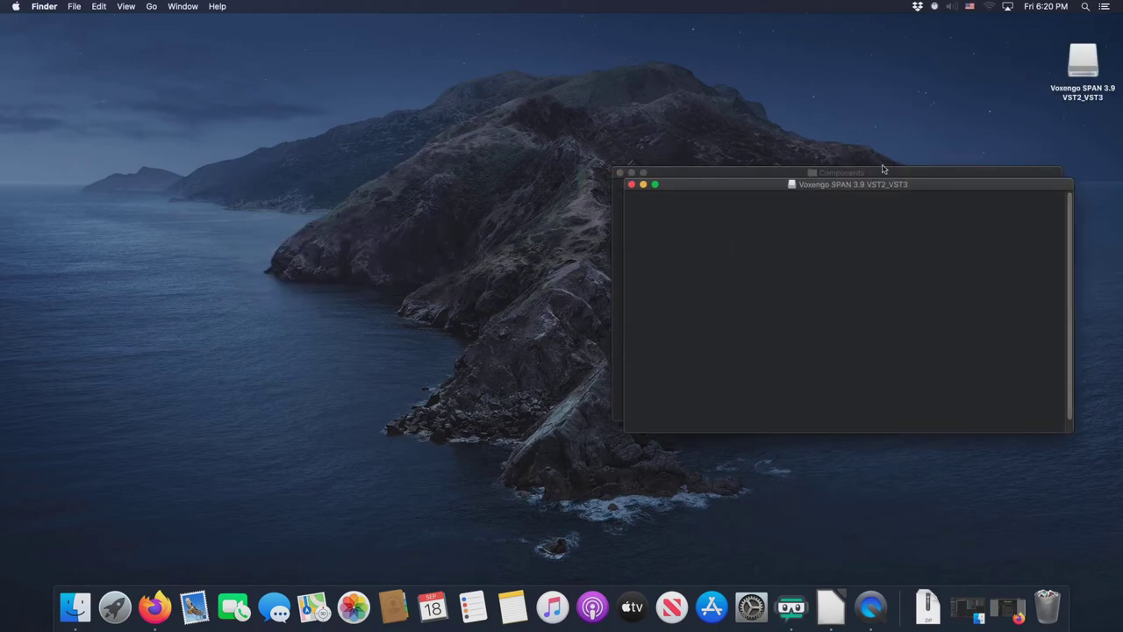
Copy SPAN.vst into the VST folder, approving with the administrator password
left_click_drag(866, 187, 375, 128)
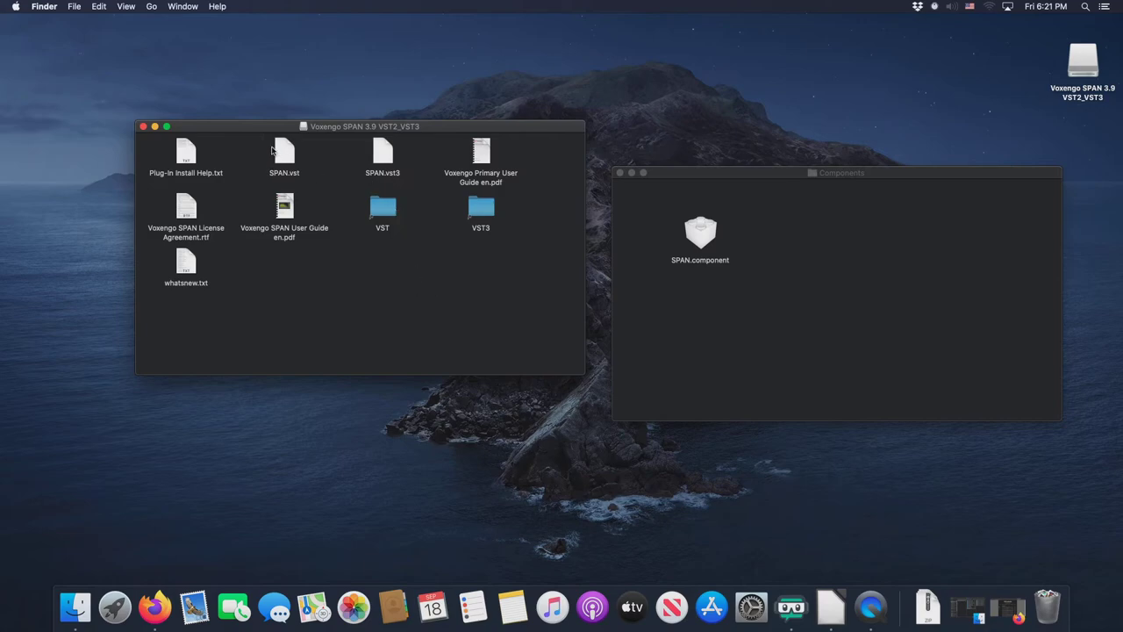
left_click_drag(280, 152, 377, 214)
left_click_drag(389, 153, 478, 208)
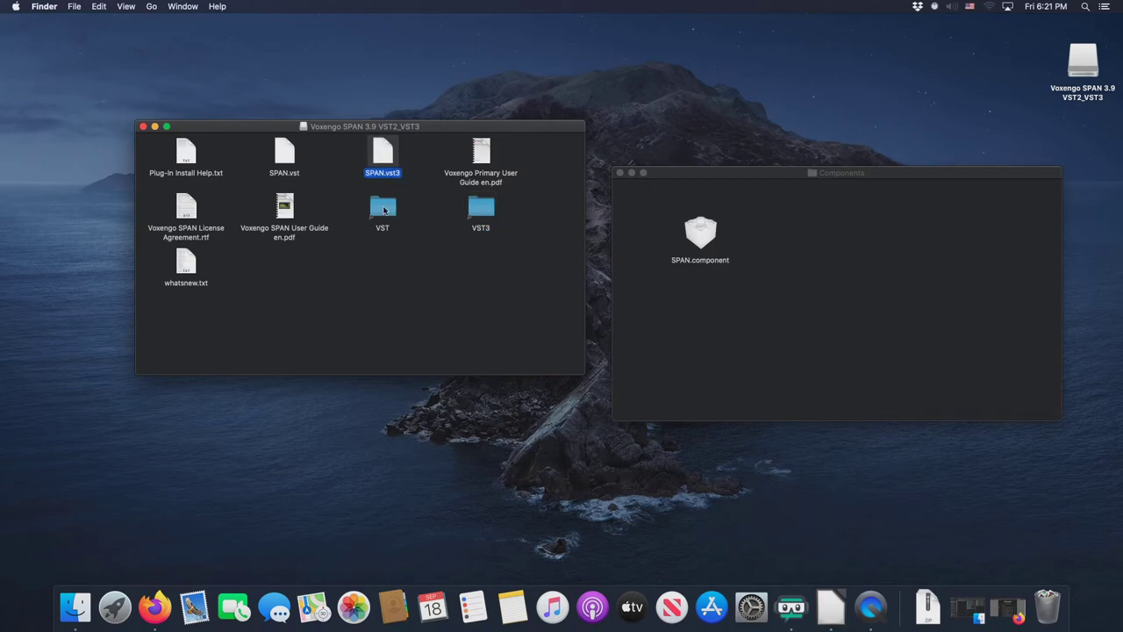
double_click(383, 208)
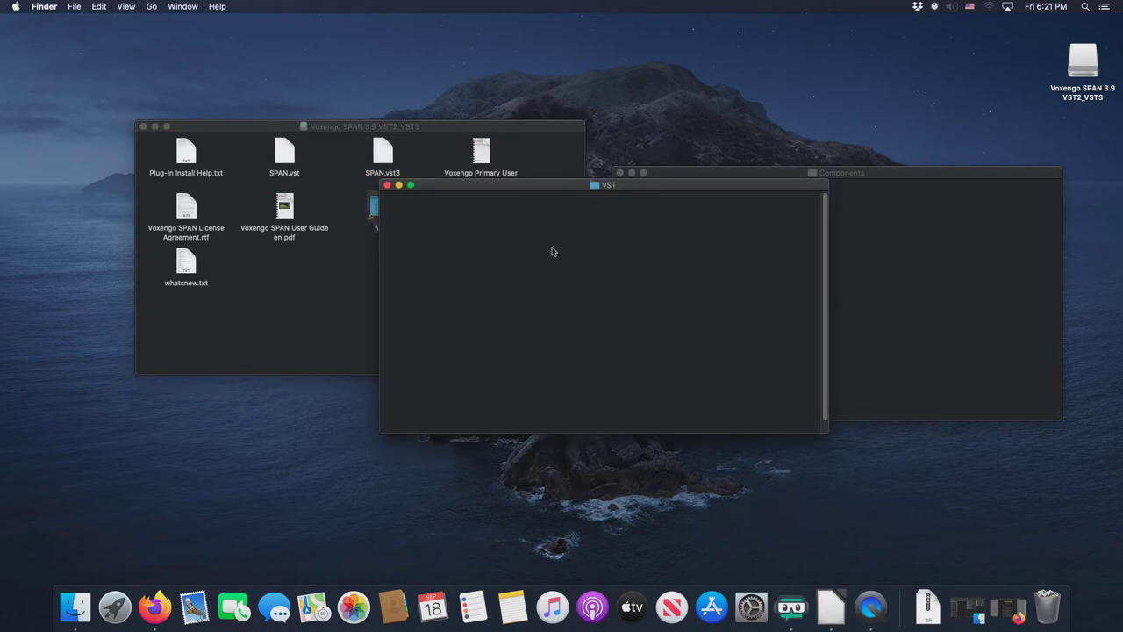
left_click_drag(287, 164, 526, 297)
left_click(559, 216)
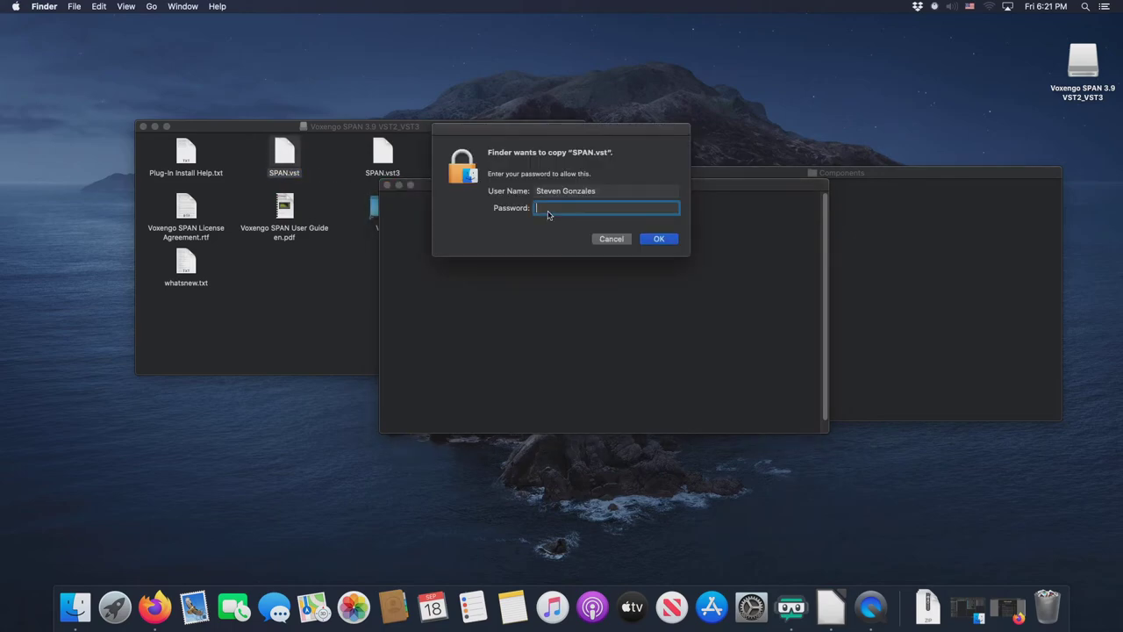
type("•••••••••")
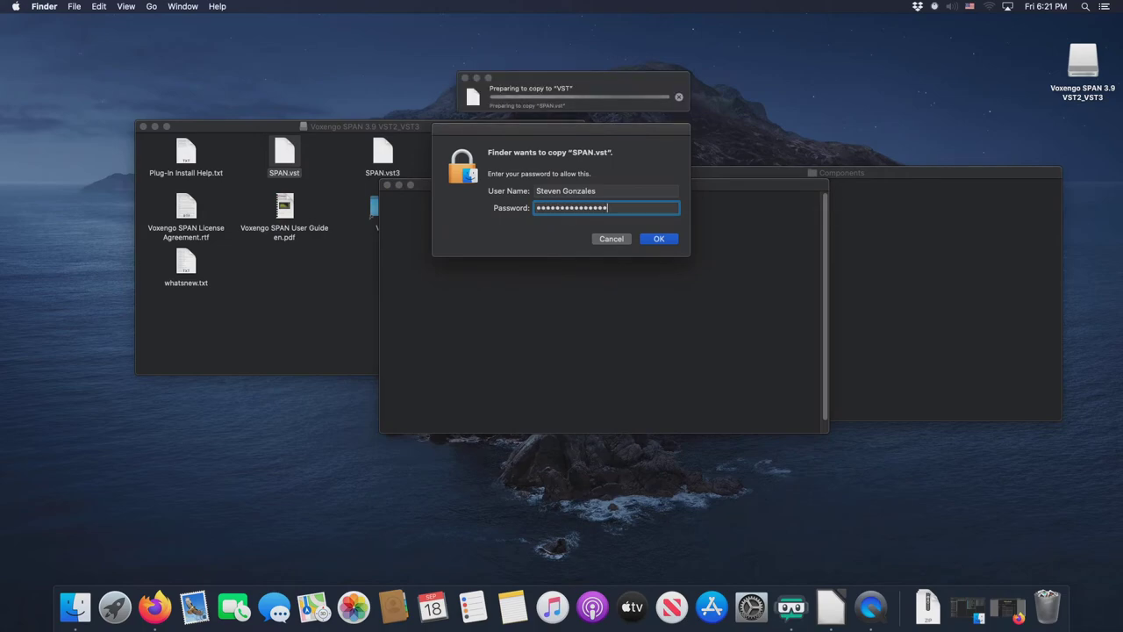
key("Return")
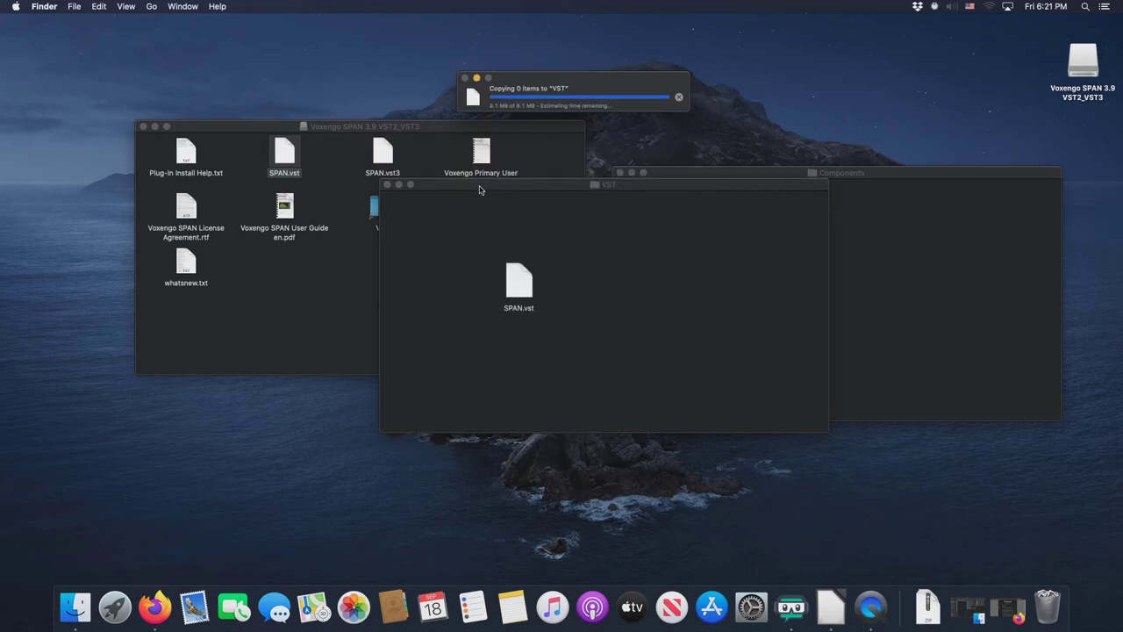
Open the VST3 folder and copy SPAN.vst3 into it
left_click_drag(483, 190, 487, 283)
double_click(486, 214)
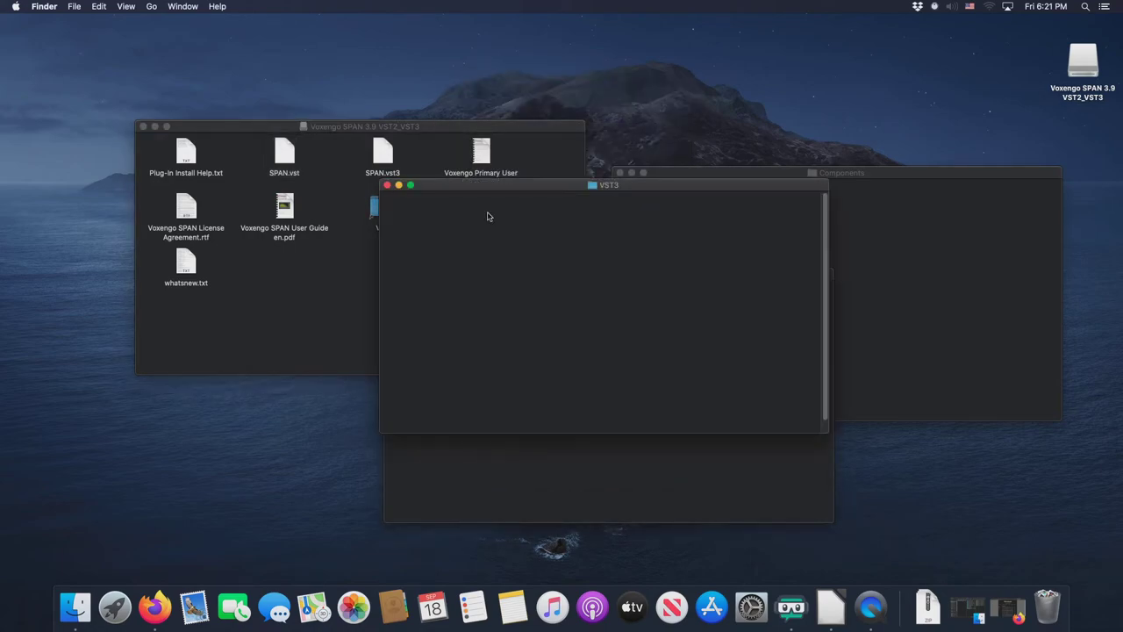
left_click_drag(386, 154, 505, 265)
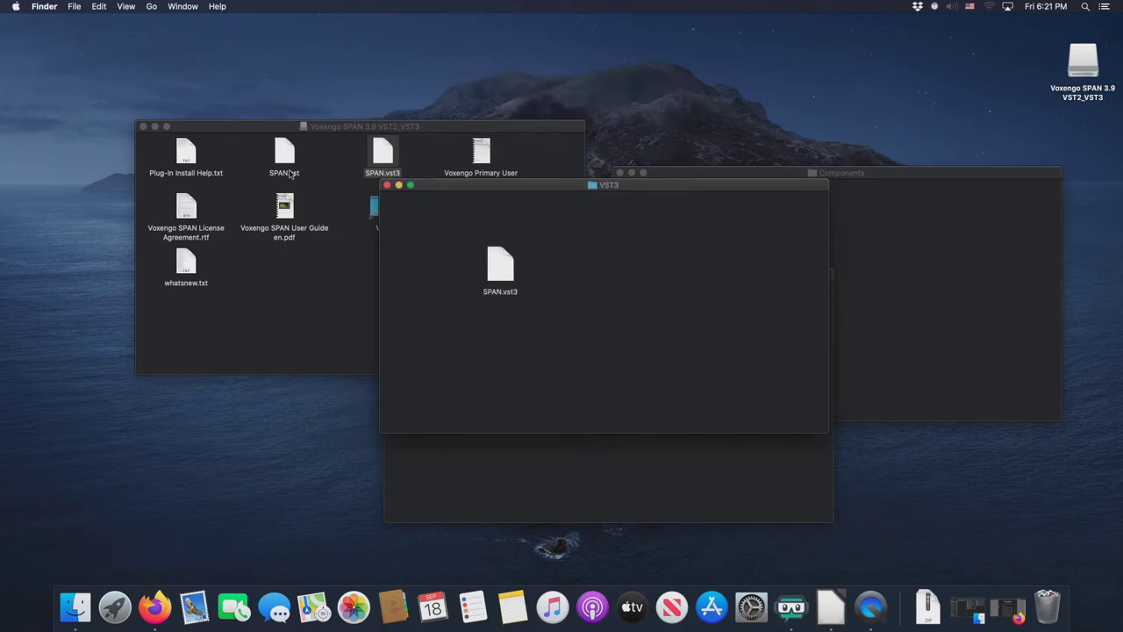
Eject the Voxengo SPAN VST2_VST3 disk and mount TDR Nova.dmg from the Downloads stack
right_click(1080, 71)
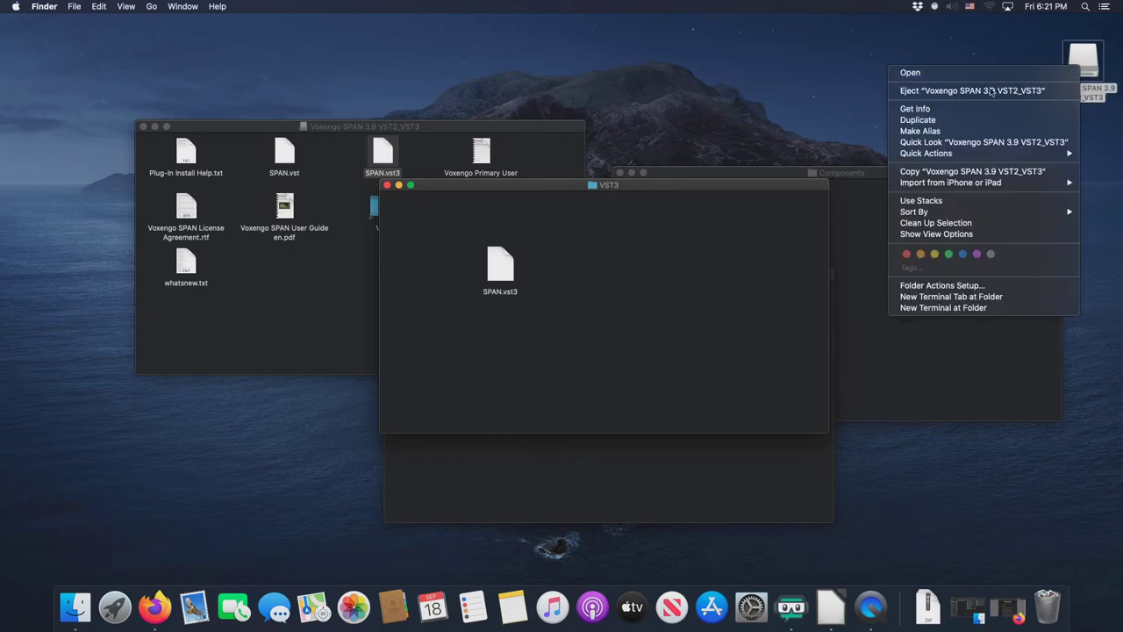
left_click(962, 93)
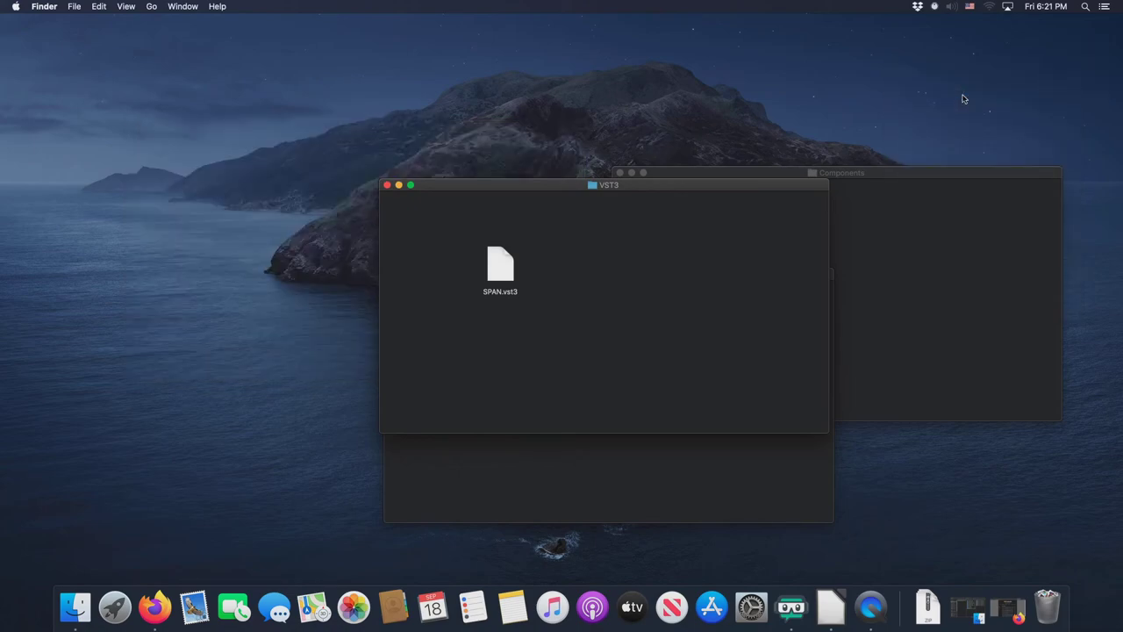
left_click(923, 620)
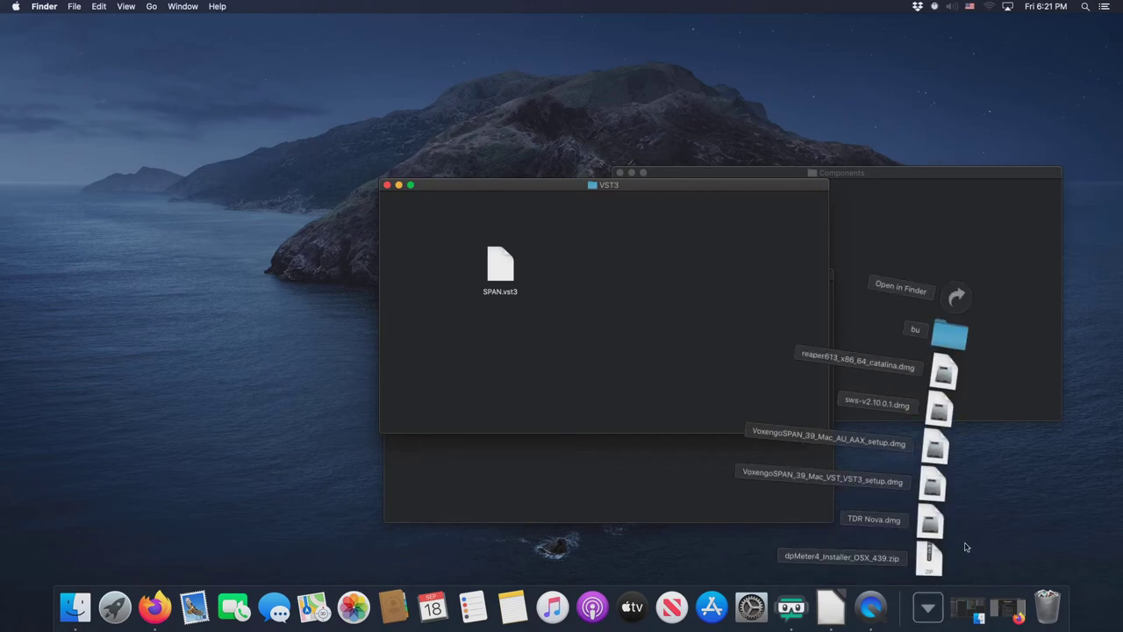
left_click(930, 527)
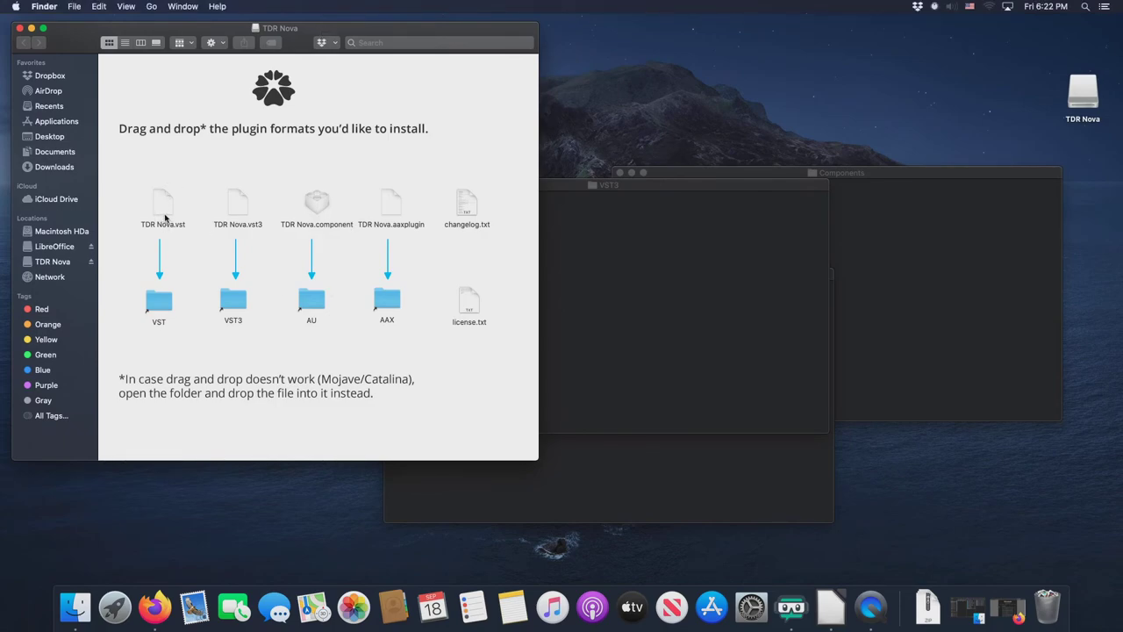
Drag TDR Nova.vst, .vst3 and .component onto the disk image's VST, VST3 and AU folder shortcuts
left_click_drag(165, 216, 159, 311)
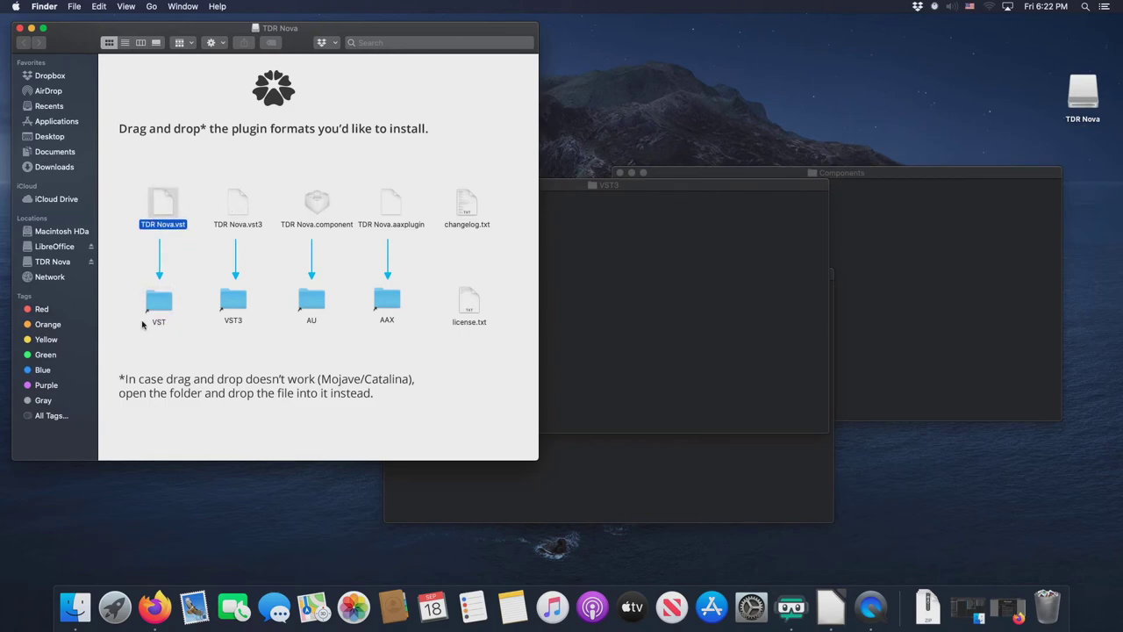
left_click_drag(242, 203, 235, 307)
left_click_drag(316, 204, 310, 301)
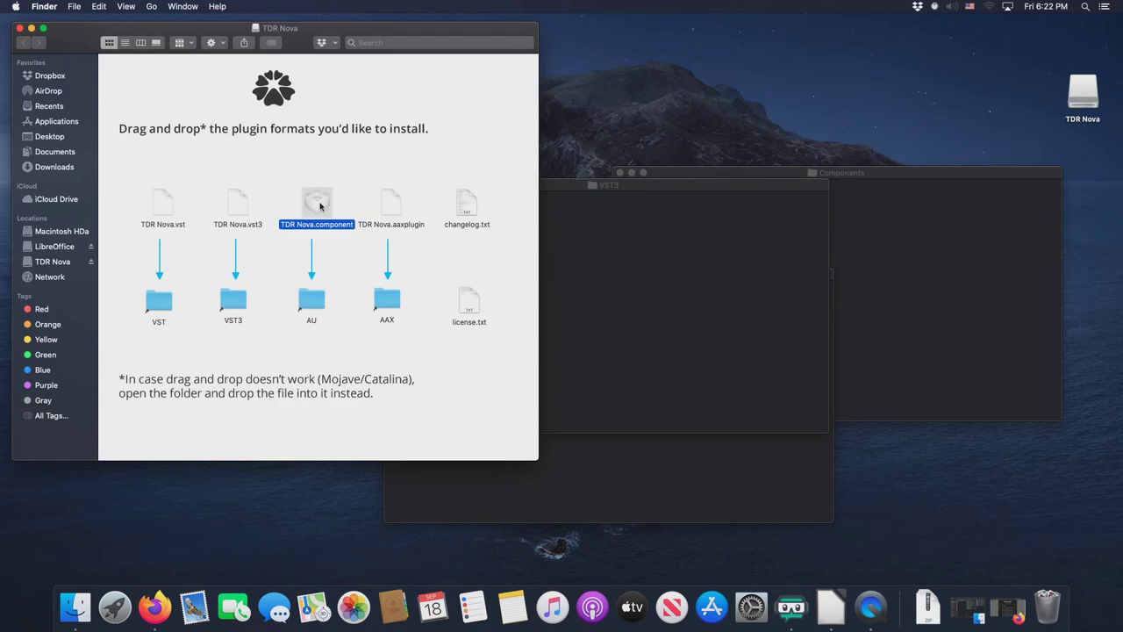
Copy TDR Nova.component into the Components folder, authenticating with the admin password
left_click_drag(320, 205, 941, 252)
left_click(584, 210)
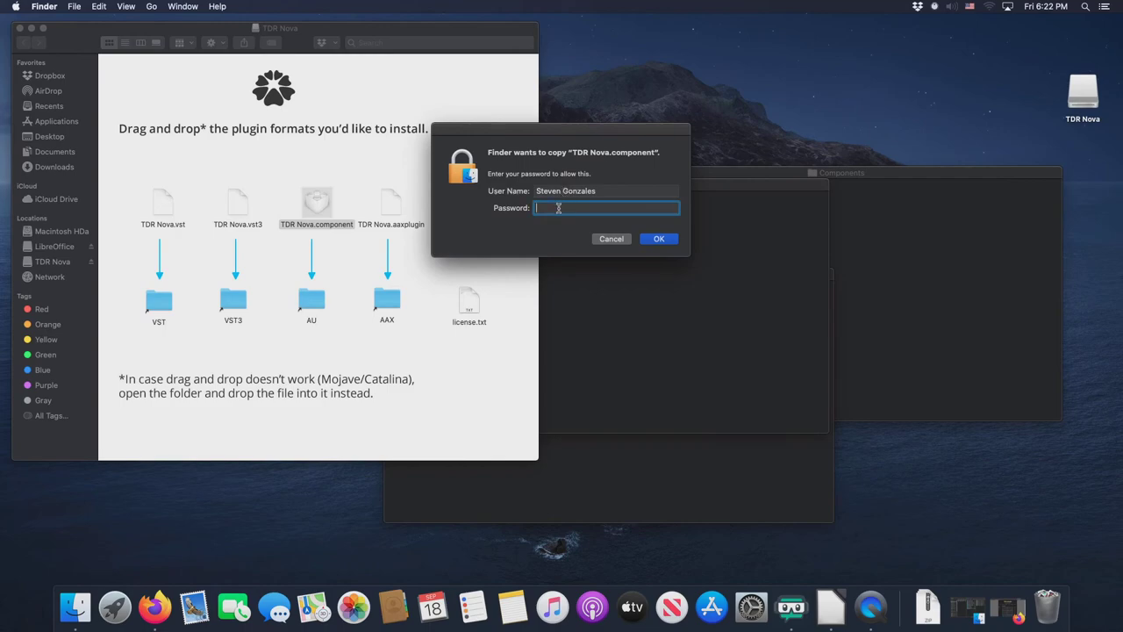
type("••••••••")
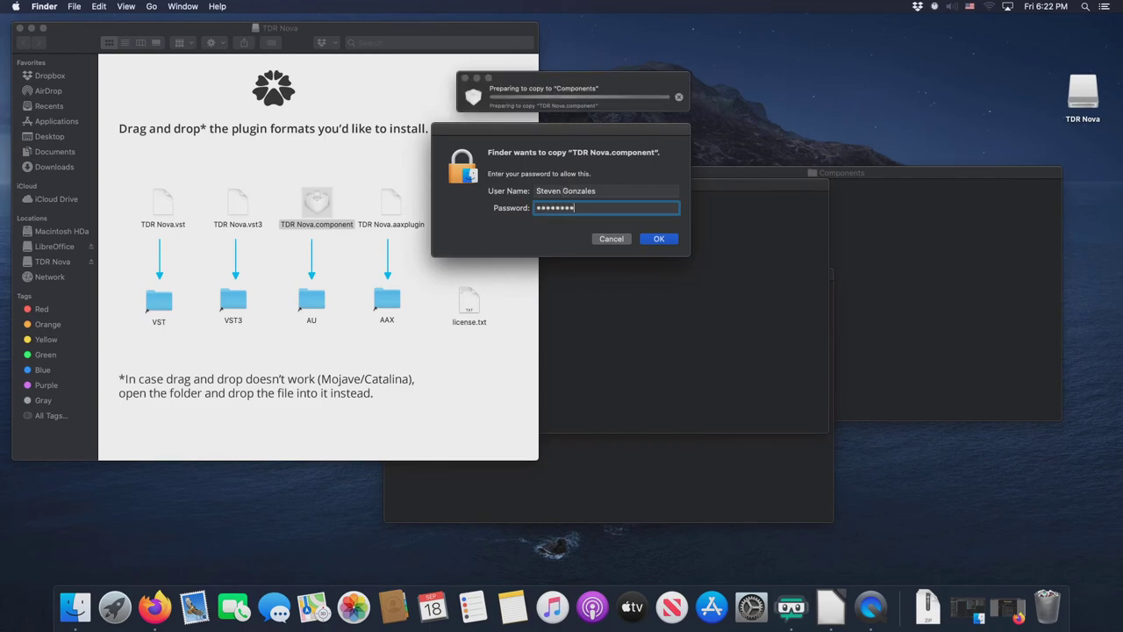
type("•••••••••")
key("Return")
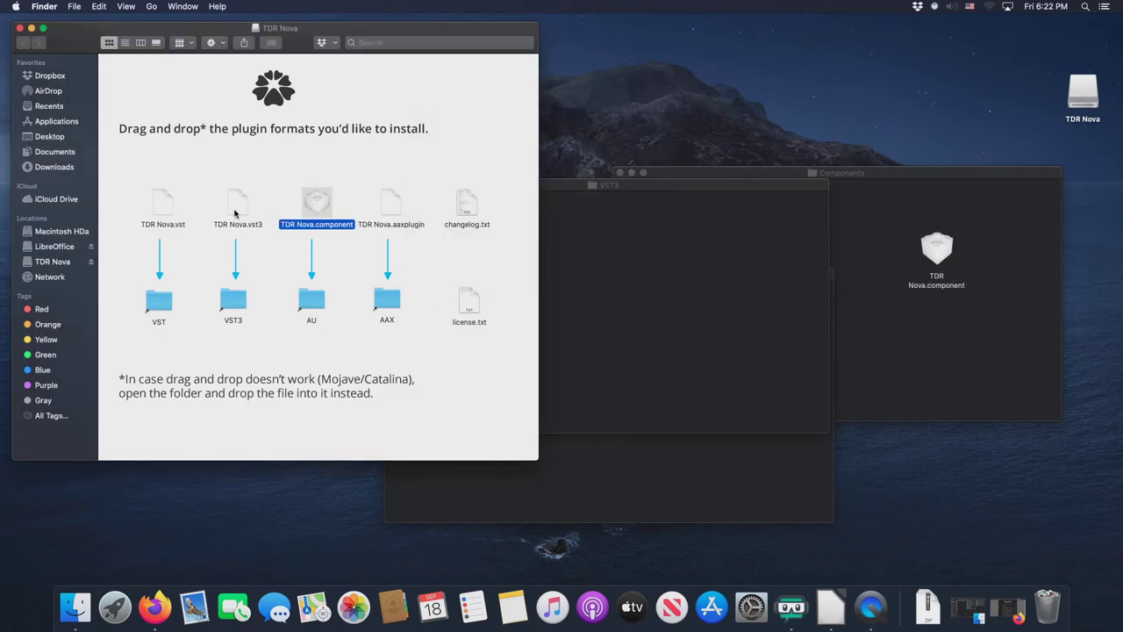
Copy TDR Nova.vst3 into VST3 and TDR Nova.vst into VST, authenticating with the admin password
left_click_drag(235, 212, 617, 312)
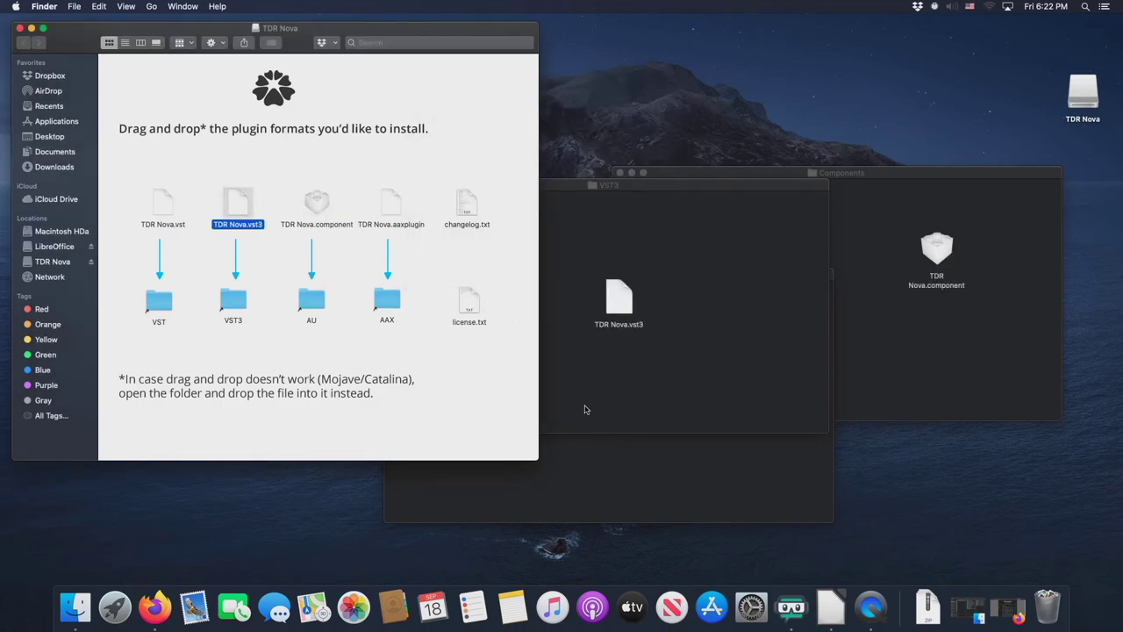
left_click_drag(163, 213, 634, 475)
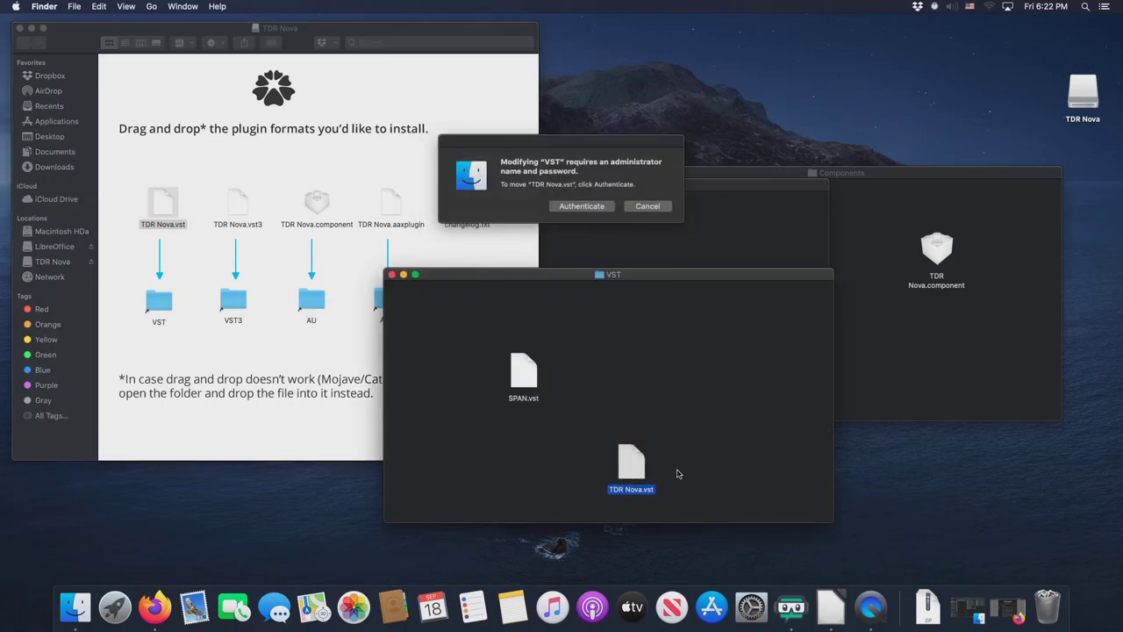
left_click(571, 207)
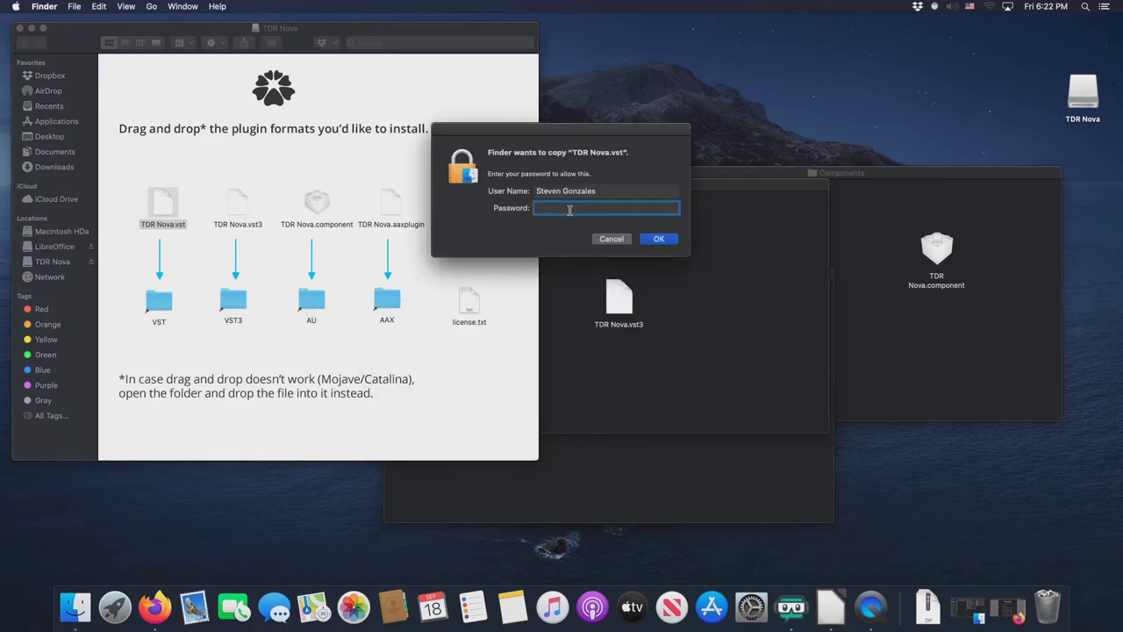
type("••••••••••••••••")
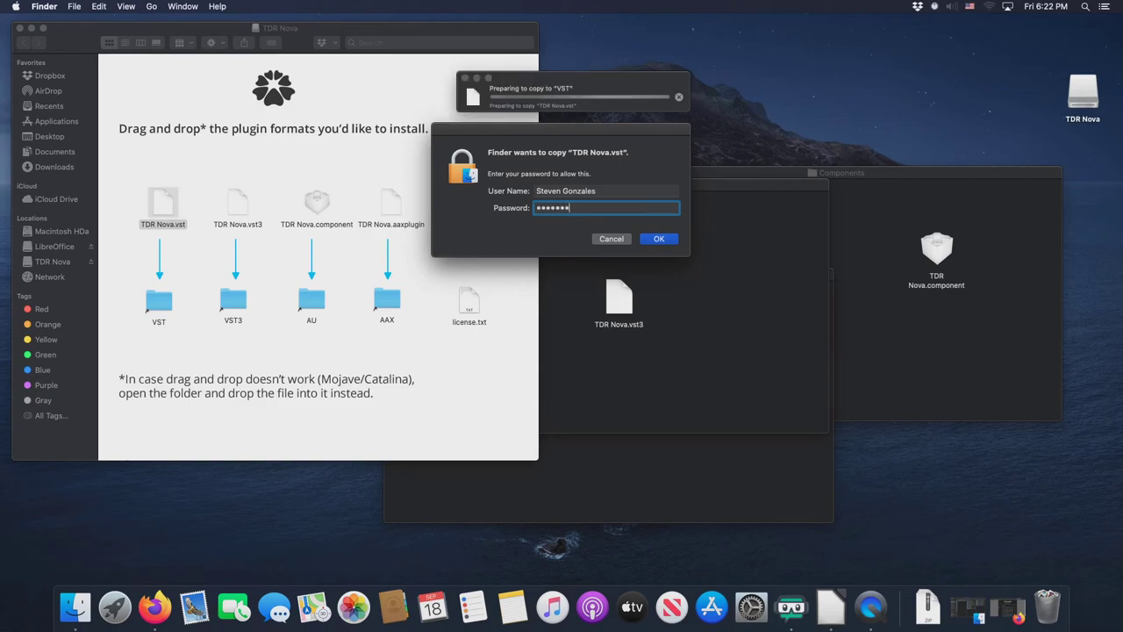
key("Return")
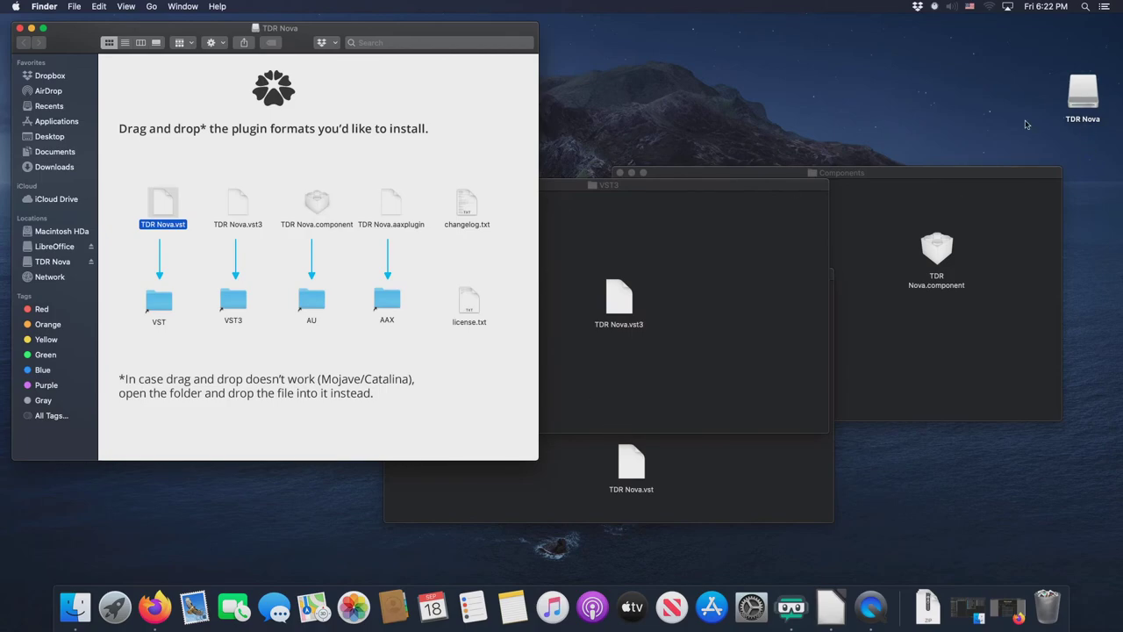
Eject the TDR Nova disk, close the VST3, VST and Components windows, and expand the dpMeter4 zip
right_click(1095, 96)
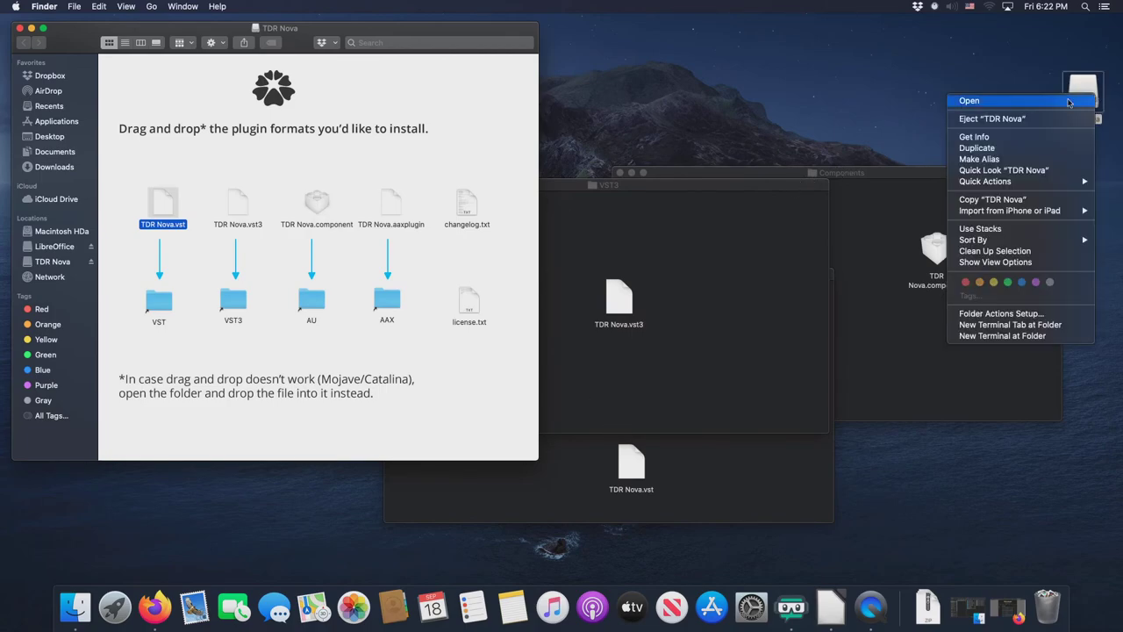
left_click(995, 126)
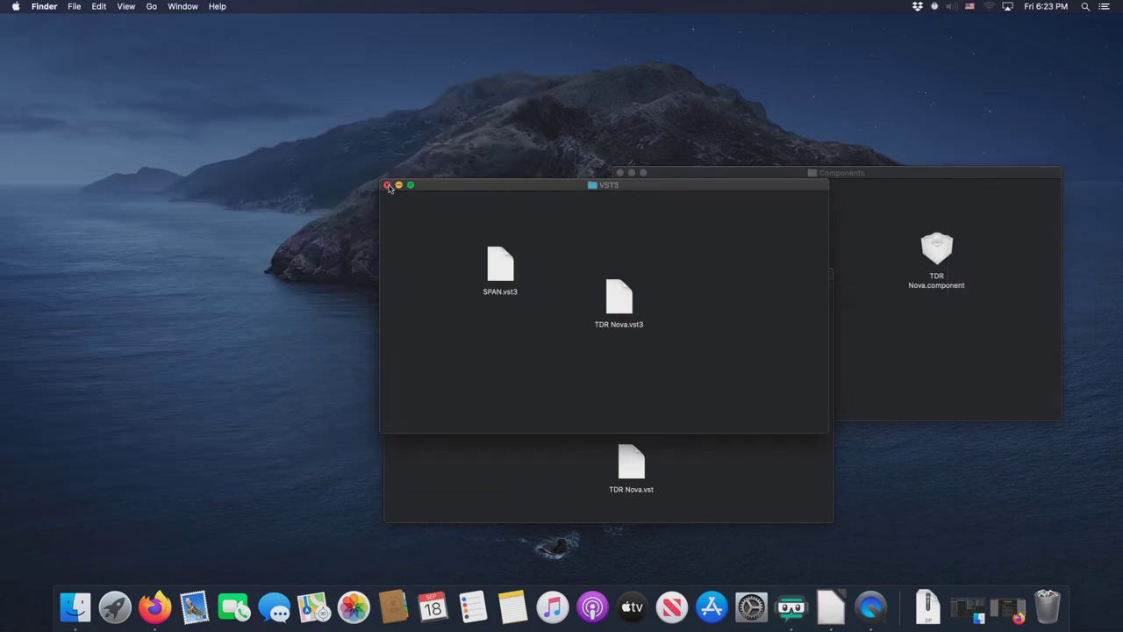
left_click(387, 185)
left_click(392, 275)
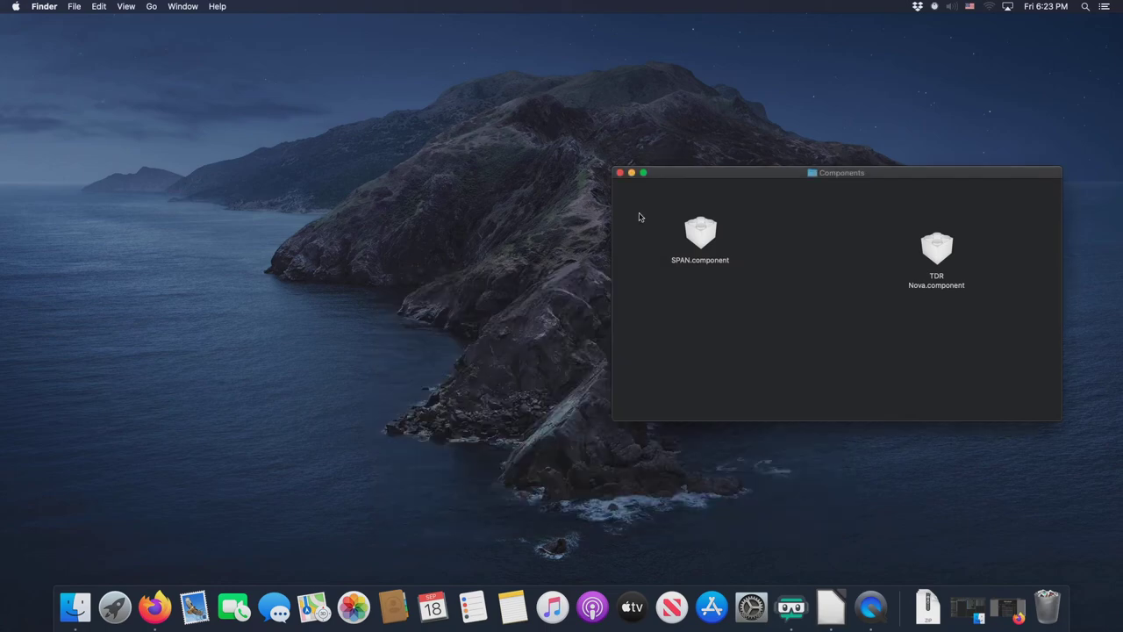
left_click(620, 174)
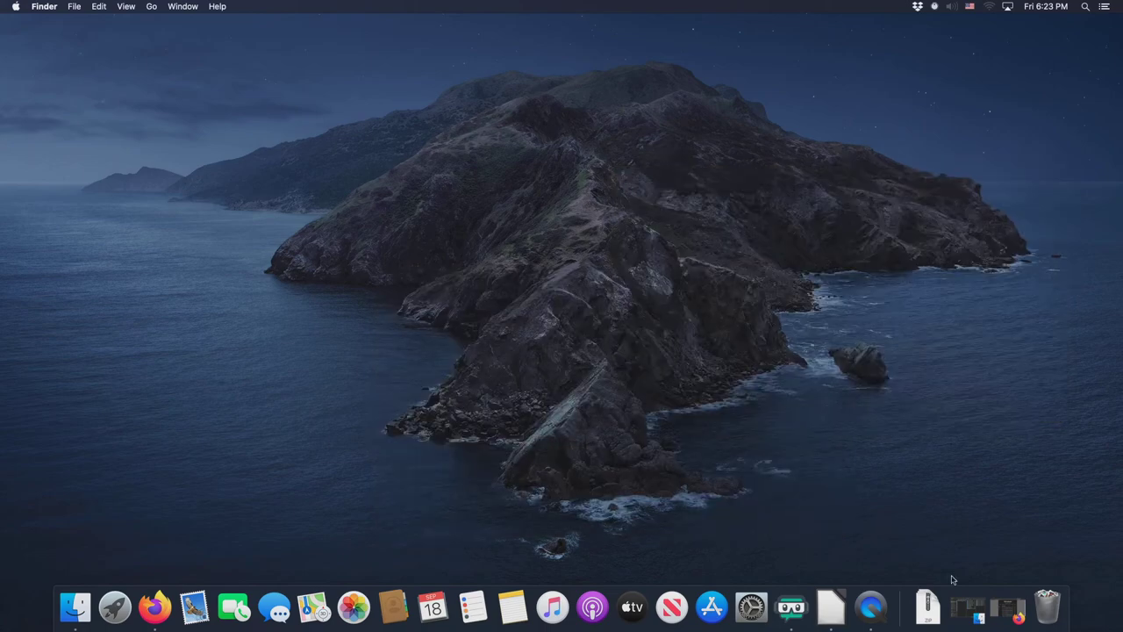
left_click(929, 610)
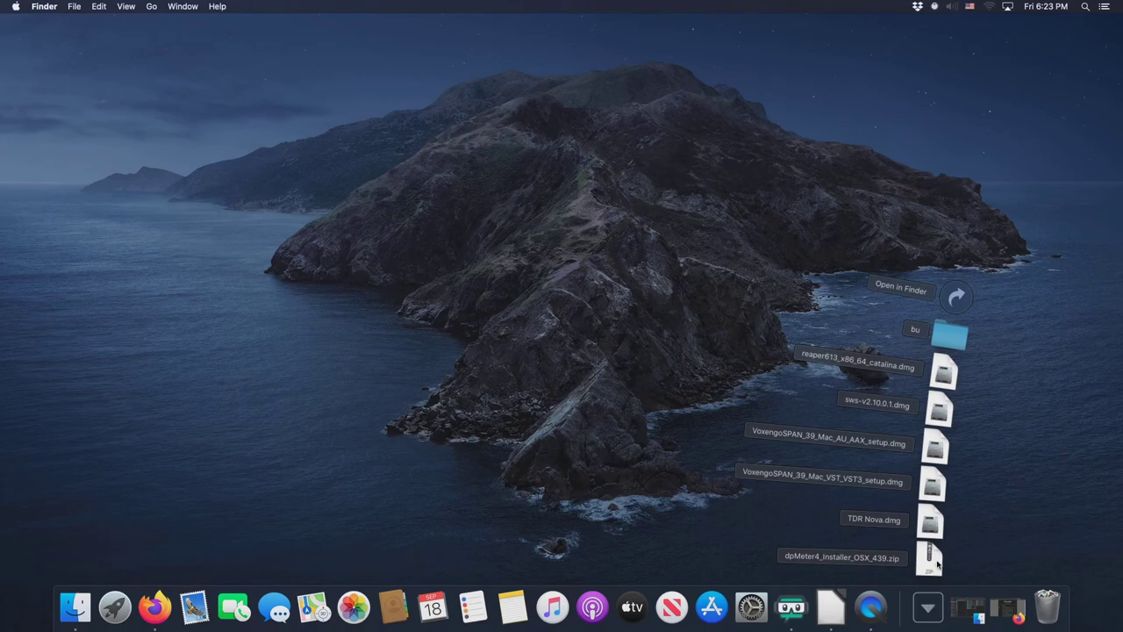
left_click(930, 561)
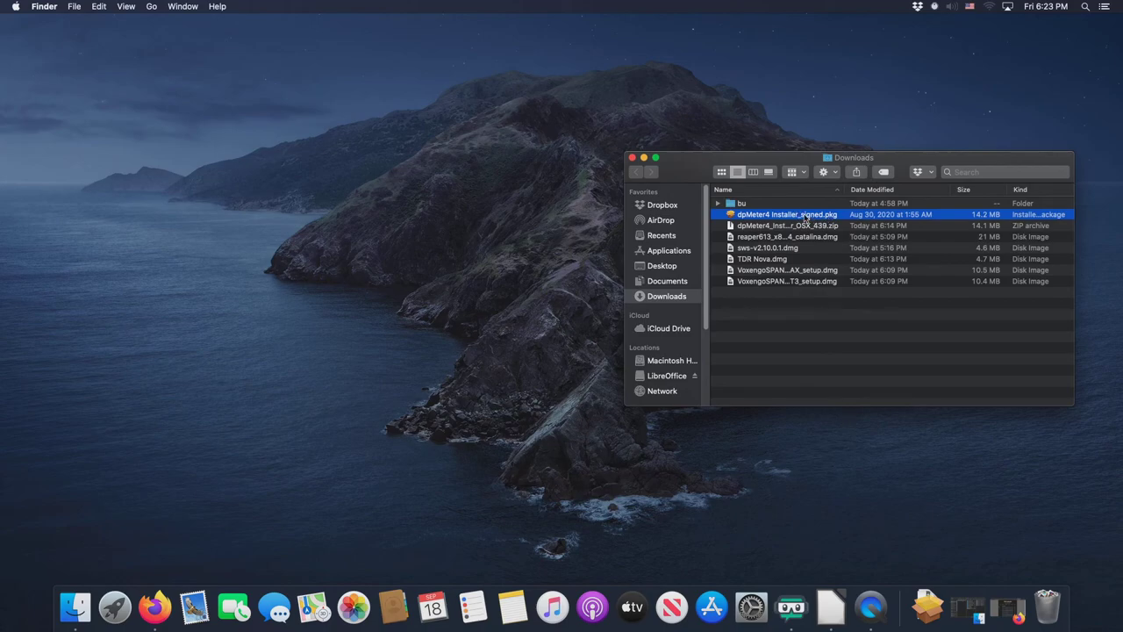
Run the dpMeter4 installer package, accept its license, and install on Macintosh HD with the admin password
double_click(805, 217)
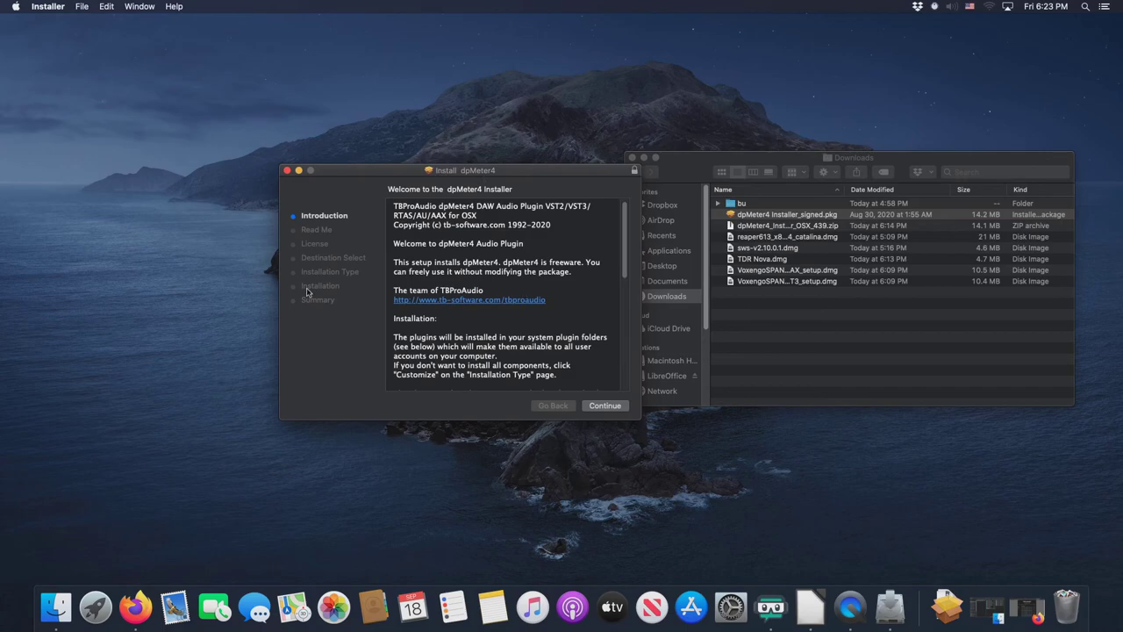
left_click(603, 409)
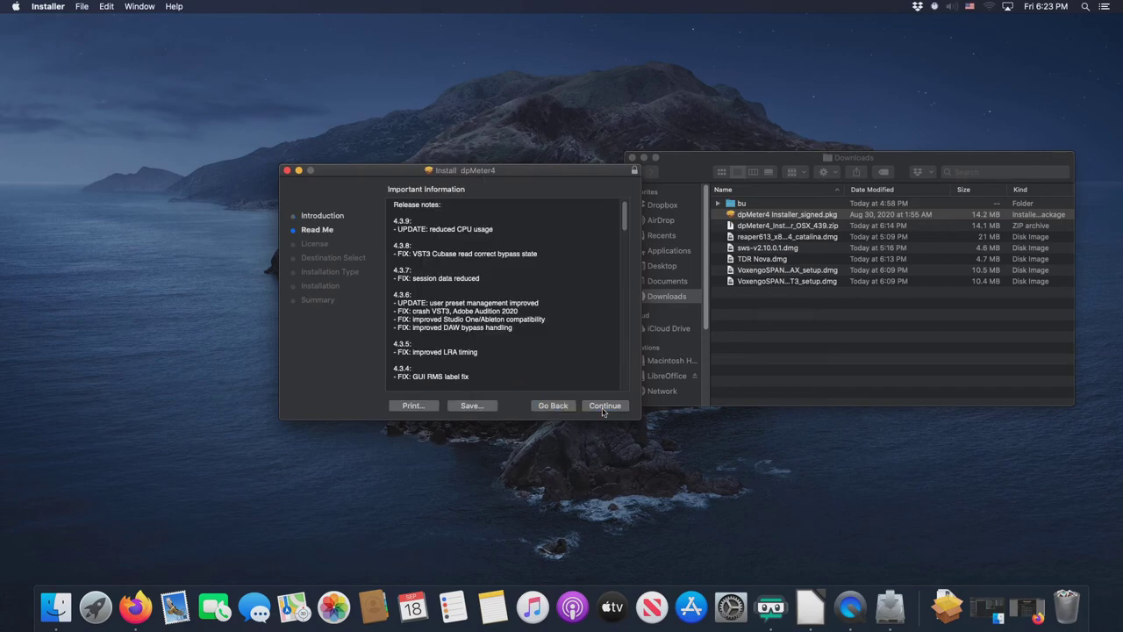
left_click(603, 408)
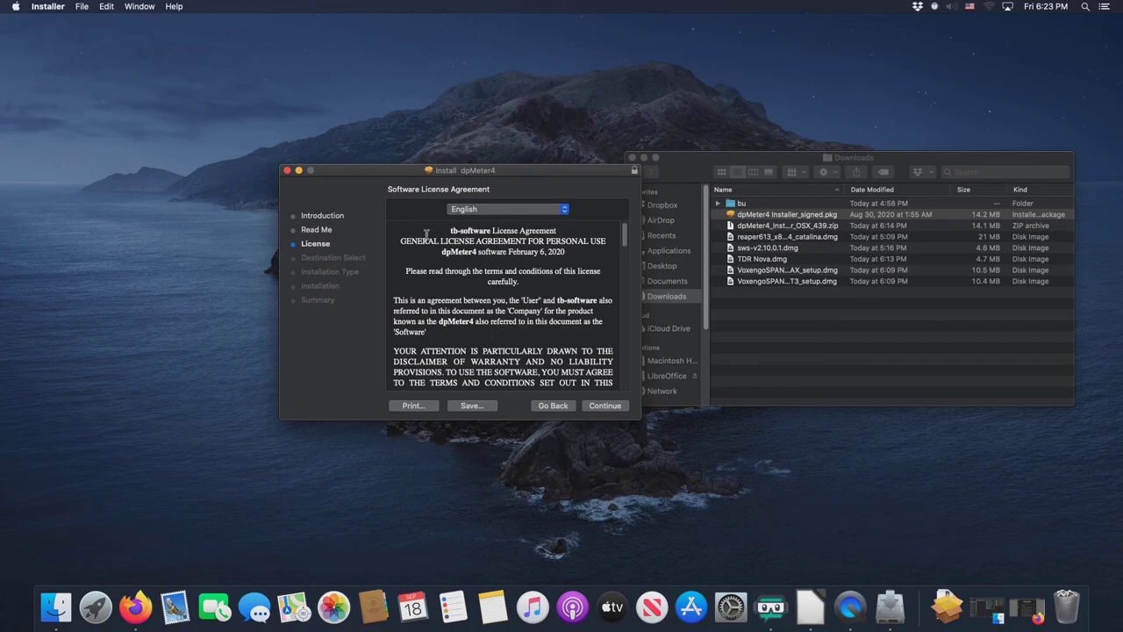
left_click(614, 407)
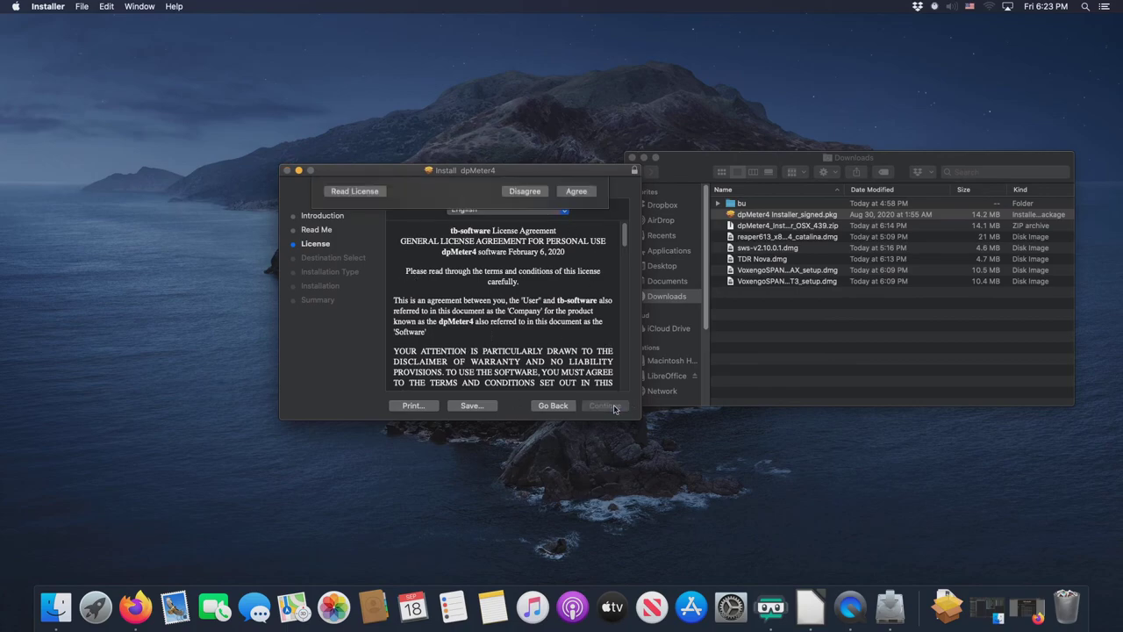
left_click(575, 264)
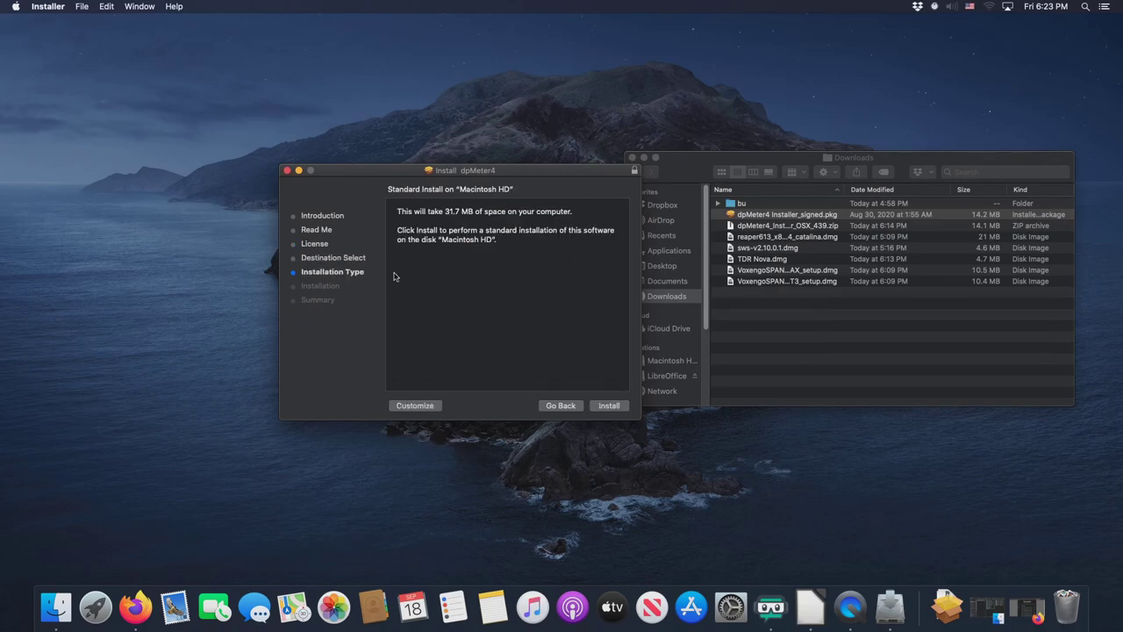
left_click(608, 407)
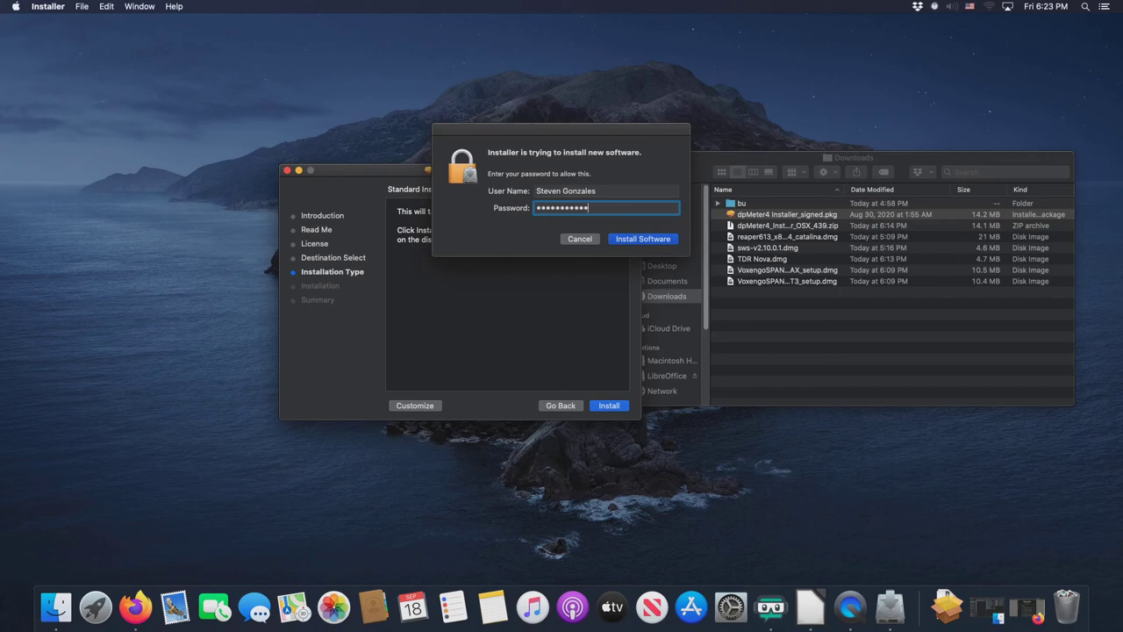
key("Return")
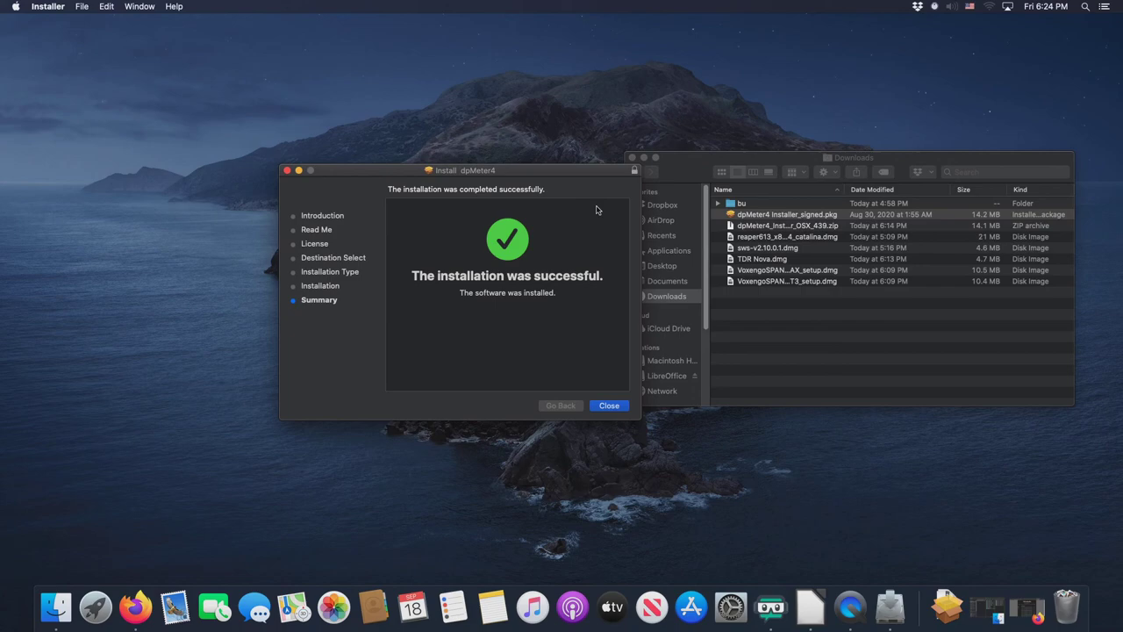
Close the finished dpMeter4 installer and move its .pkg to the Trash
left_click(609, 407)
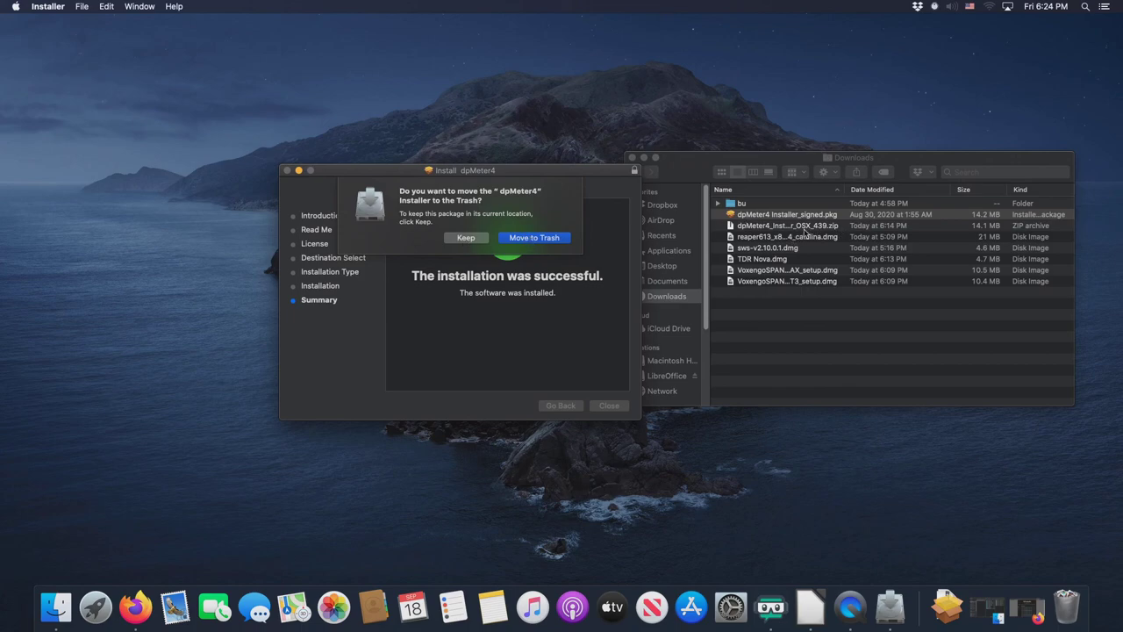
left_click(558, 241)
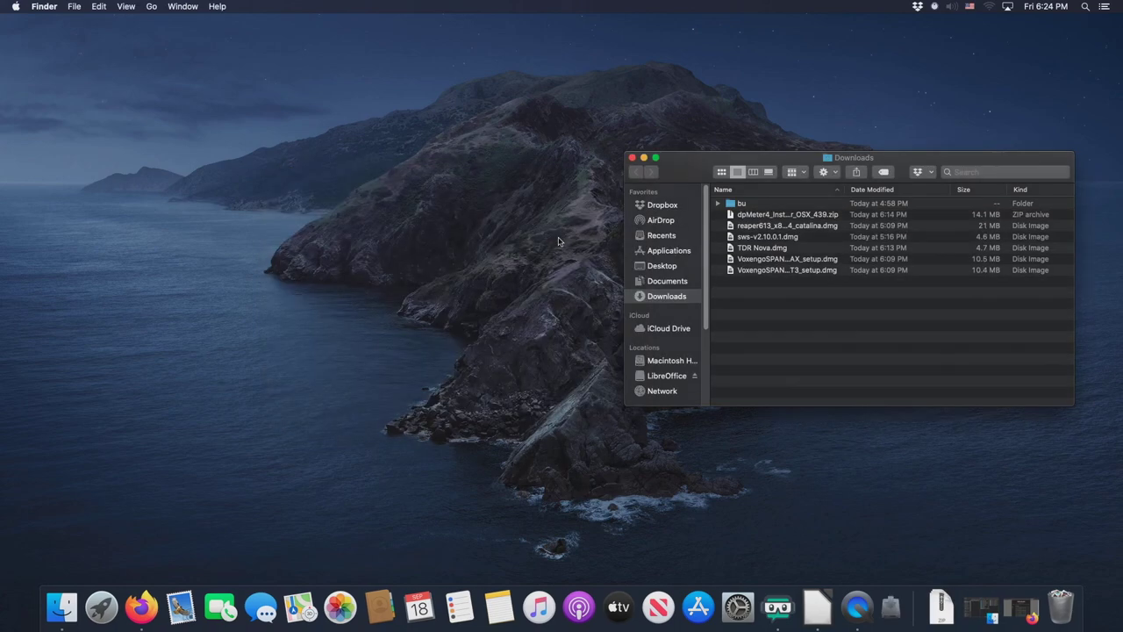